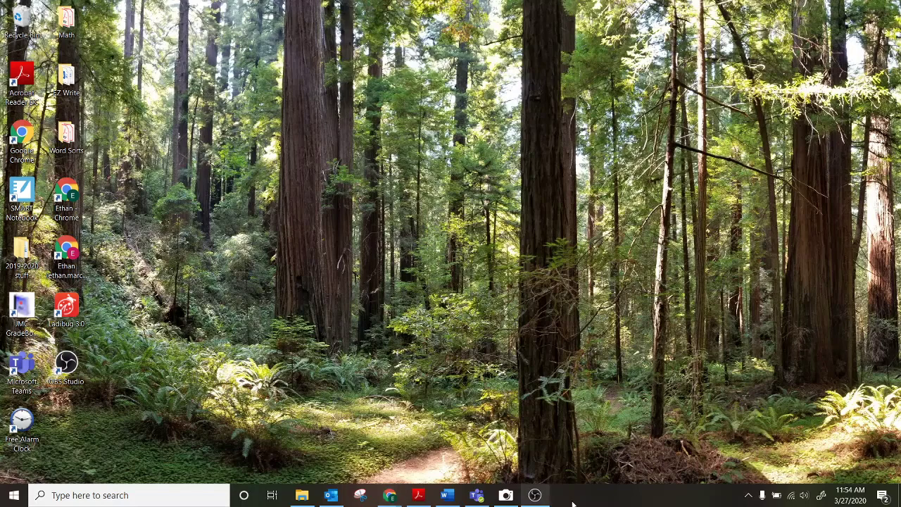
Bring the Google Chrome window with a new tab to the front.
left_click(542, 496)
left_click(542, 497)
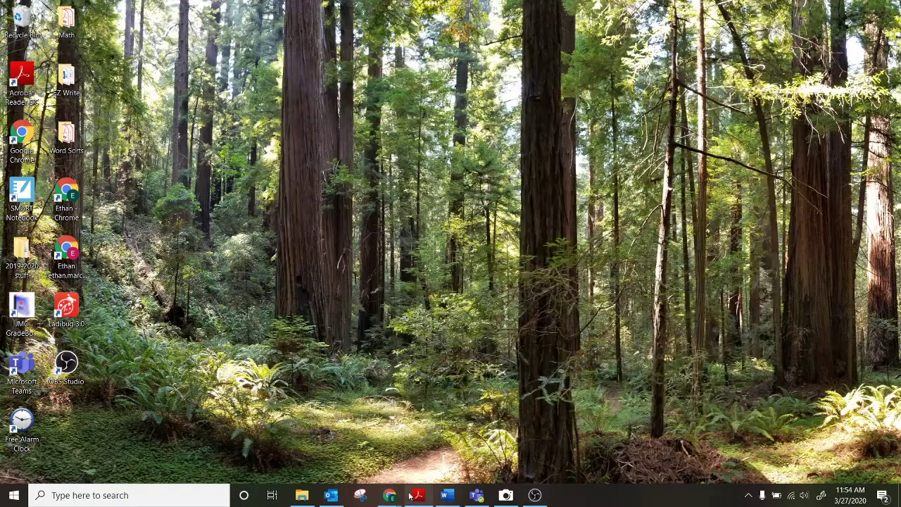
Bring the new-tab Chrome window forward and go to khanacademy.org via the 'khan' suggestion.
mouse_move(388, 498)
left_click(459, 431)
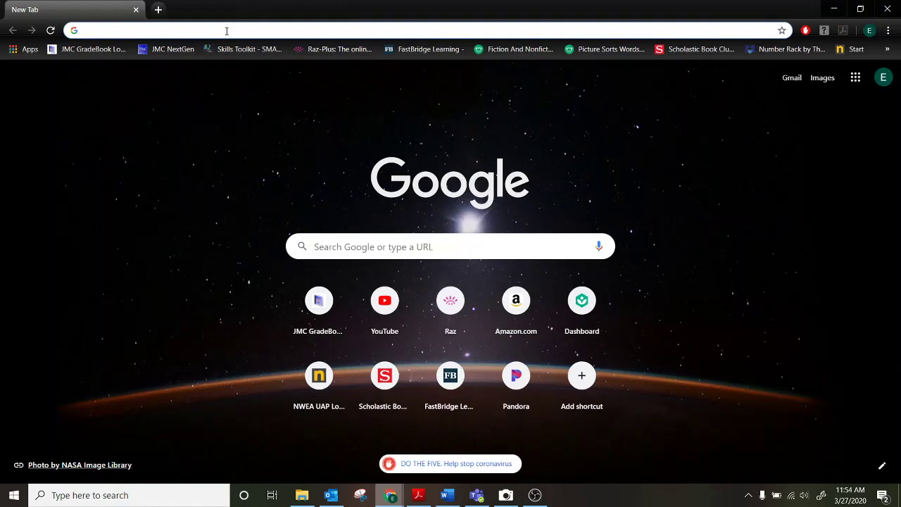
type("khan")
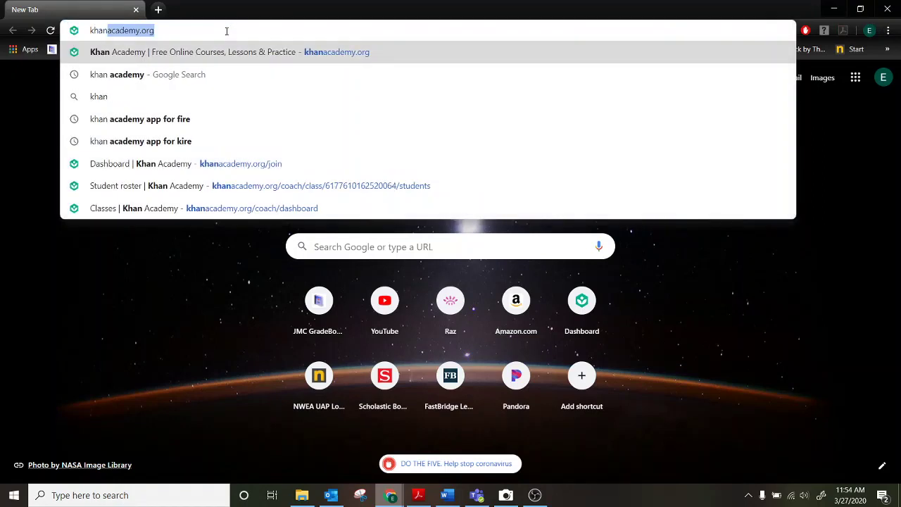
key("Return")
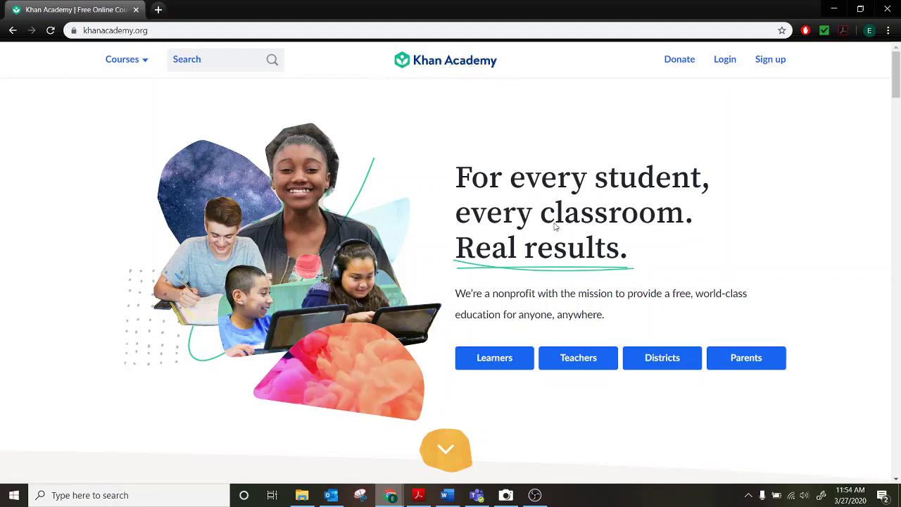
Log in to Khan Academy with the student account's username and password.
left_click(726, 62)
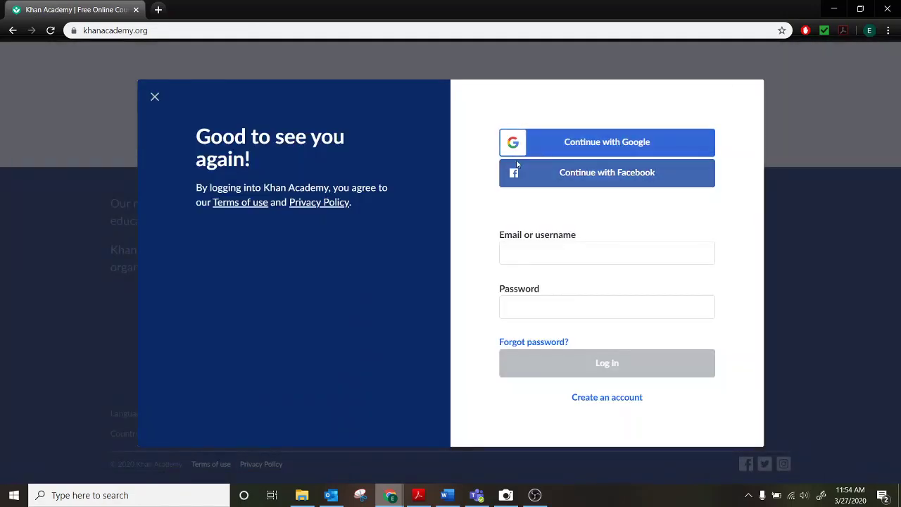
left_click(534, 252)
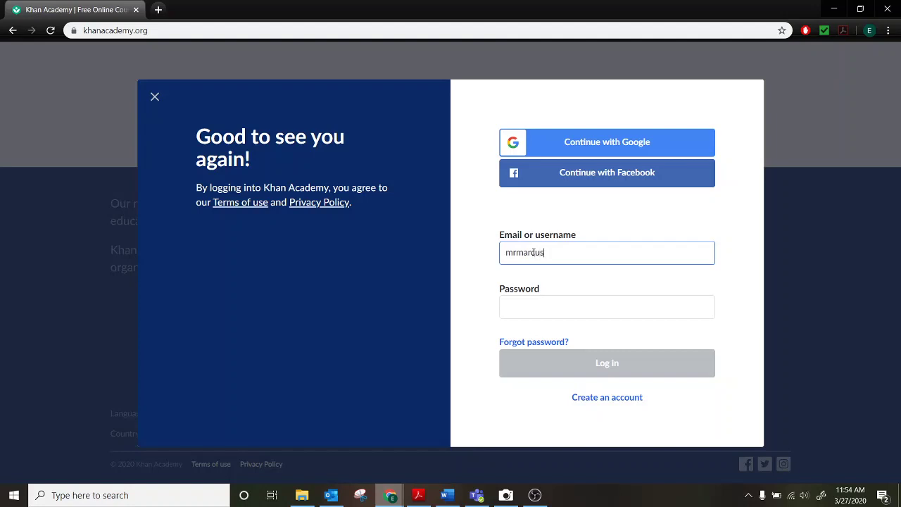
type("mrmardus4")
left_click(531, 302)
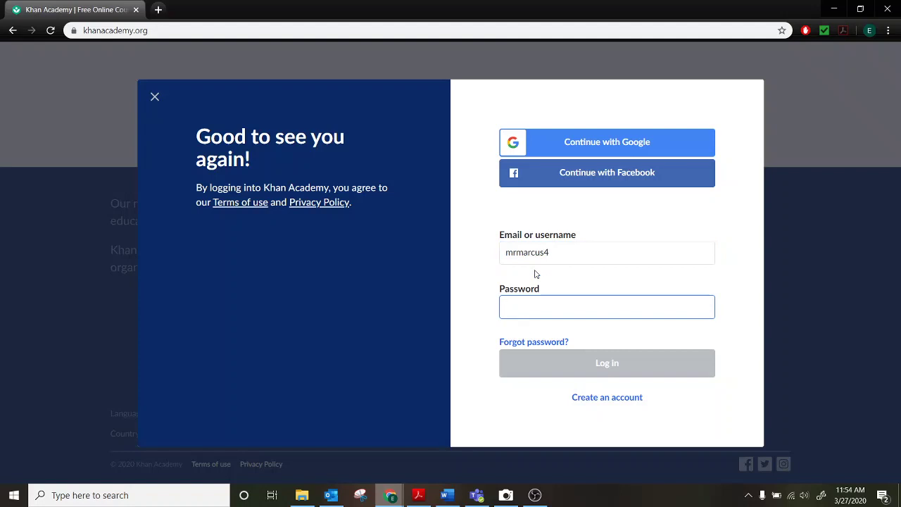
type("•••")
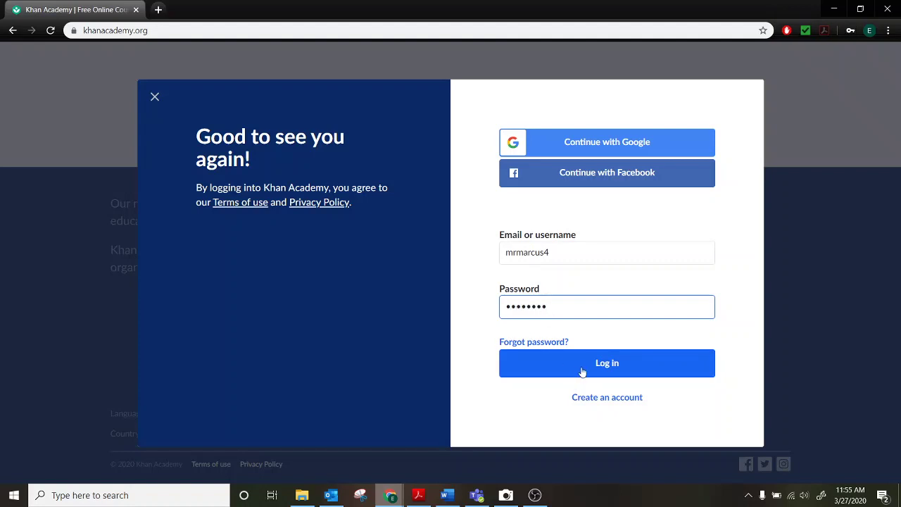
left_click(624, 364)
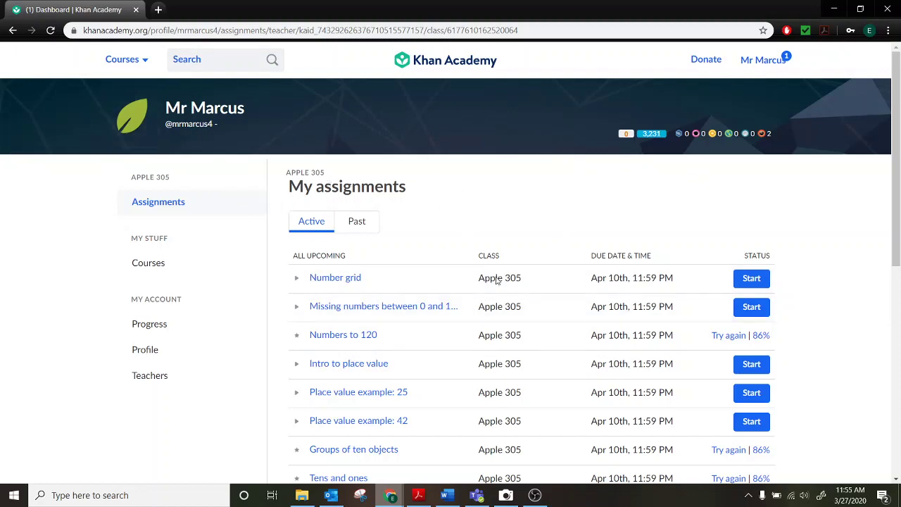
Scroll through the Apple 305 assignments list and load its next page.
scroll(503, 282, "down", 3)
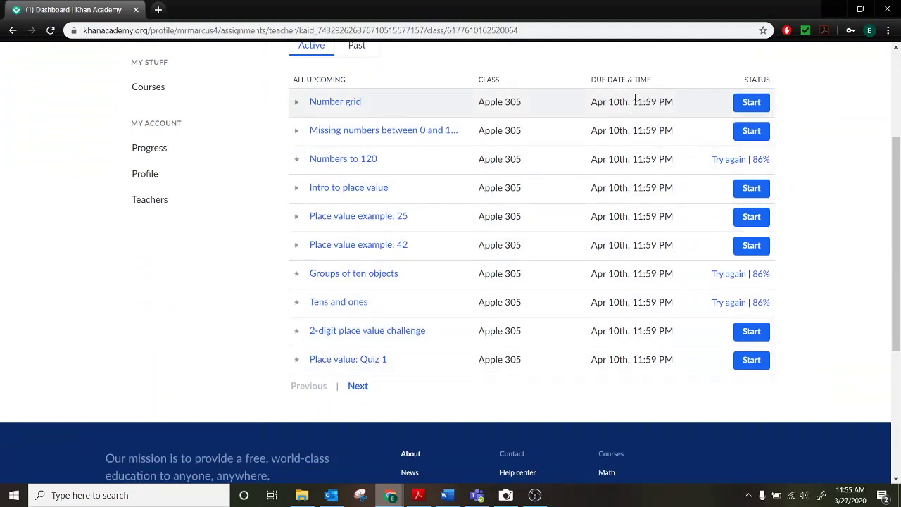
scroll(588, 247, "up", 2)
scroll(587, 246, "up", 1)
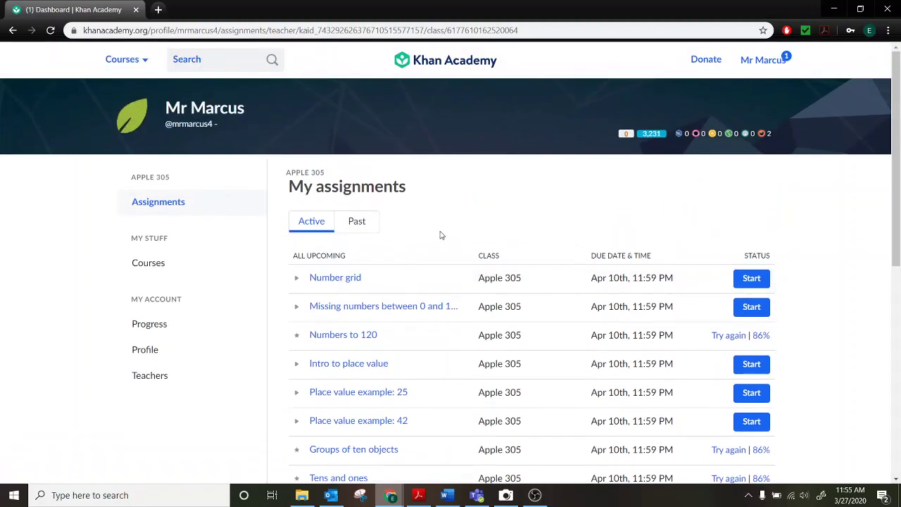
scroll(582, 228, "down", 3)
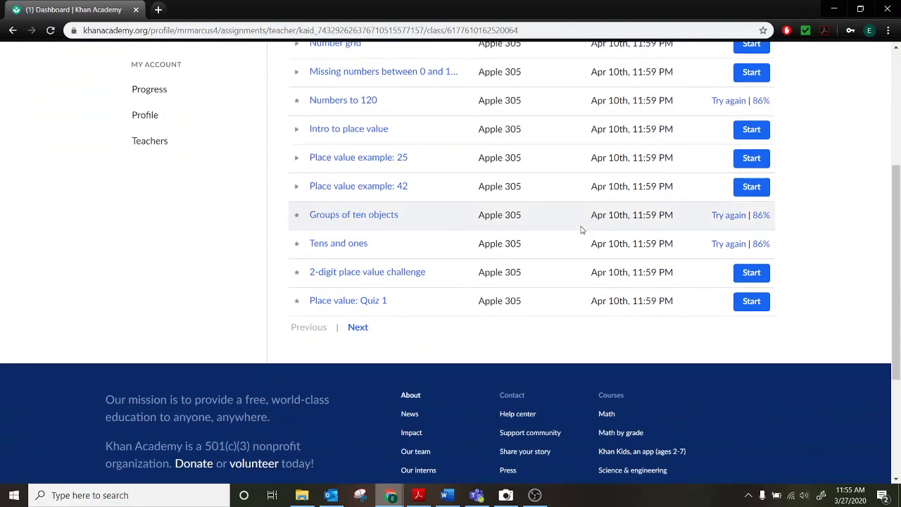
scroll(581, 227, "up", 2)
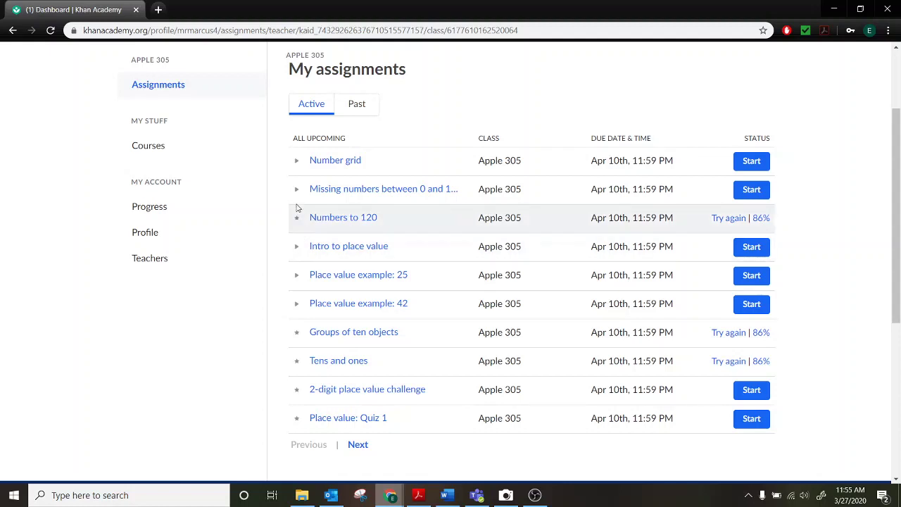
left_click(358, 445)
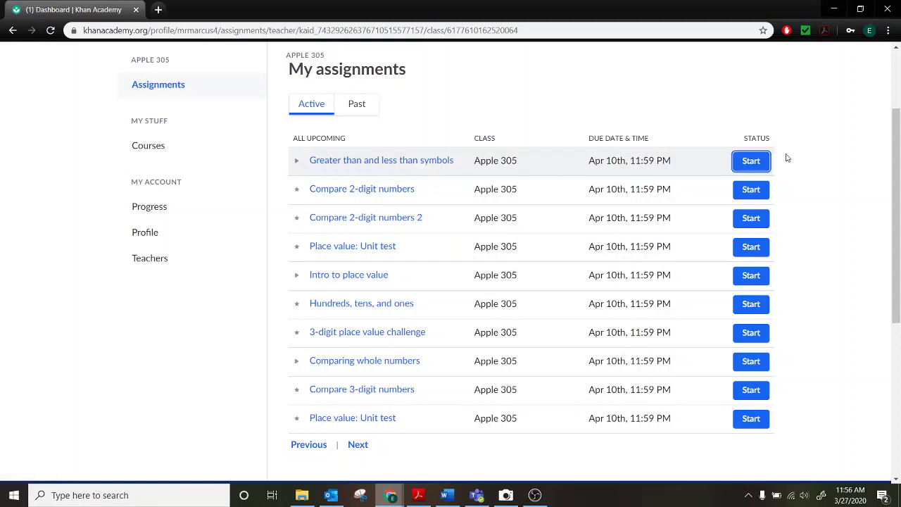
Start the Greater than and less than symbols lesson and play its video to 0:31.
left_click(757, 163)
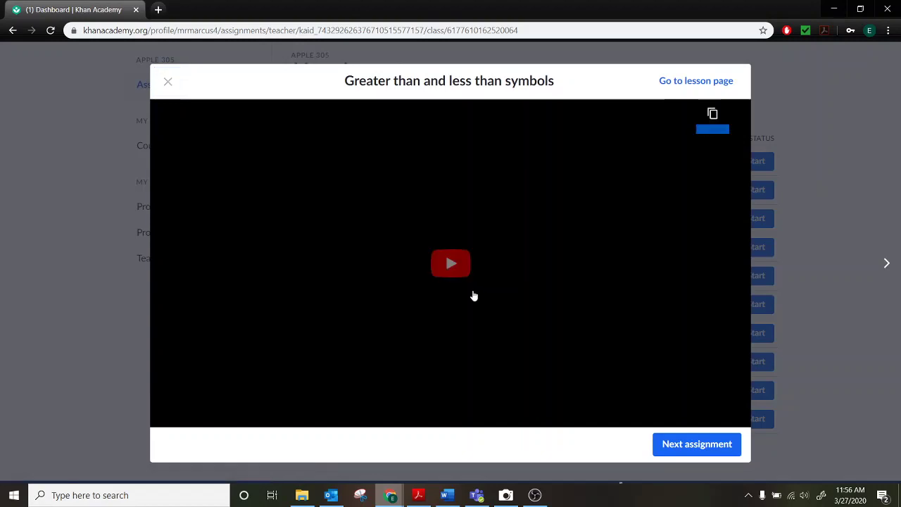
left_click(484, 272)
left_click(179, 416)
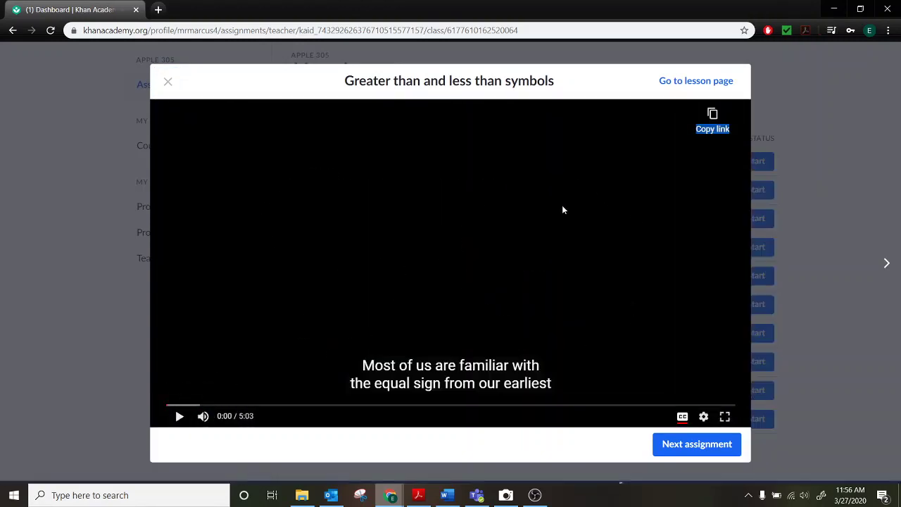
left_click(178, 416)
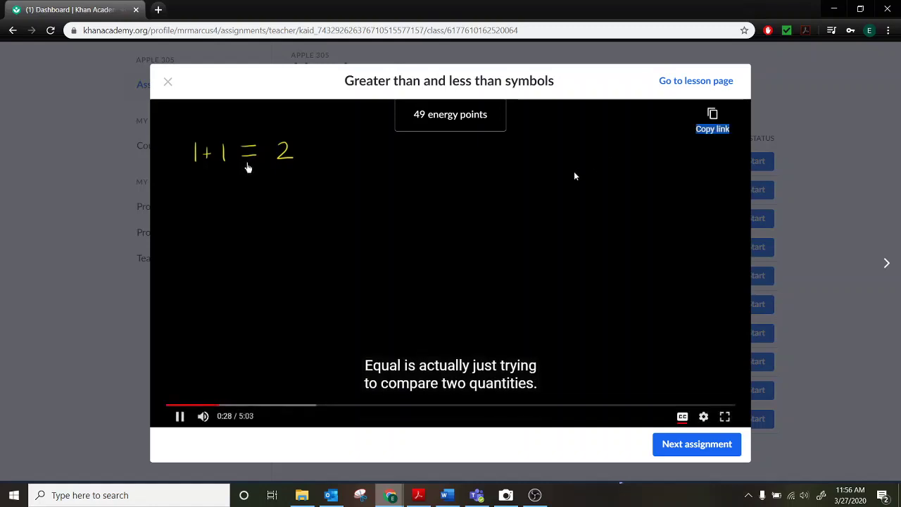
left_click(180, 416)
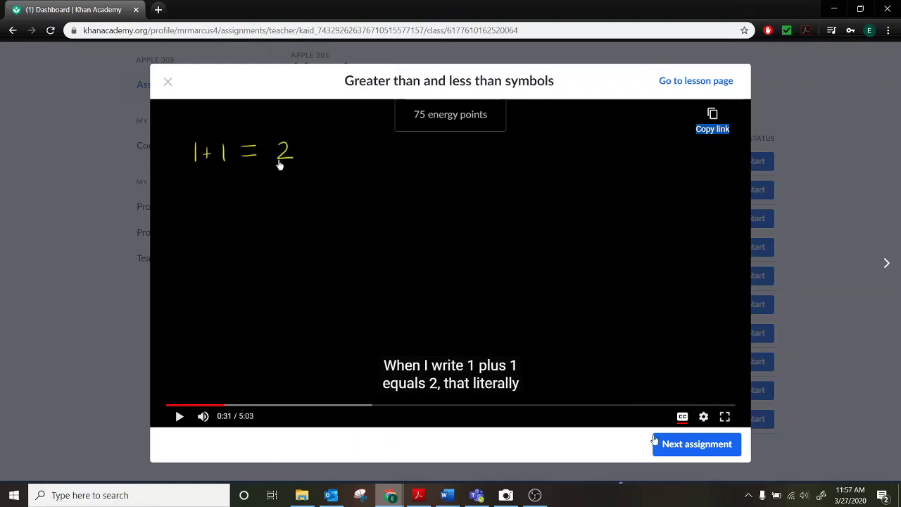
Begin the Compare 2-digit numbers practice and answer 35 _ 84 correctly with <.
left_click(715, 451)
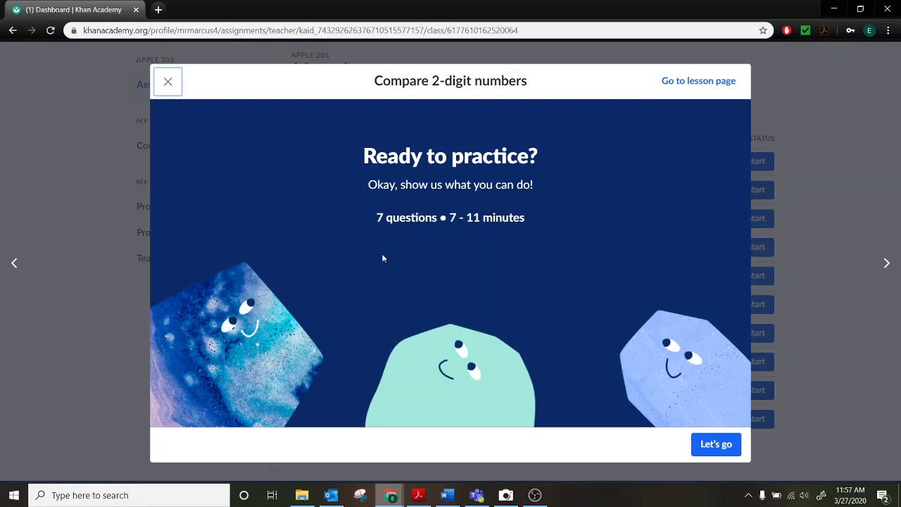
left_click(716, 445)
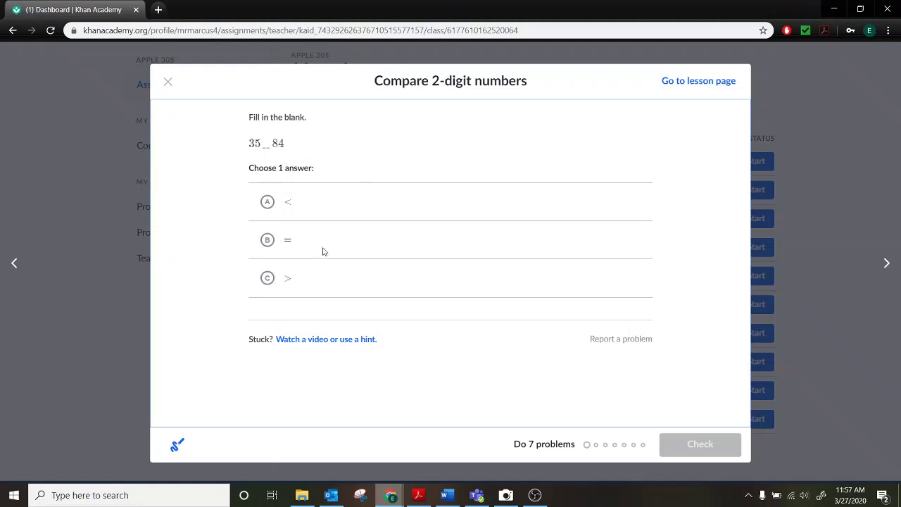
left_click(279, 204)
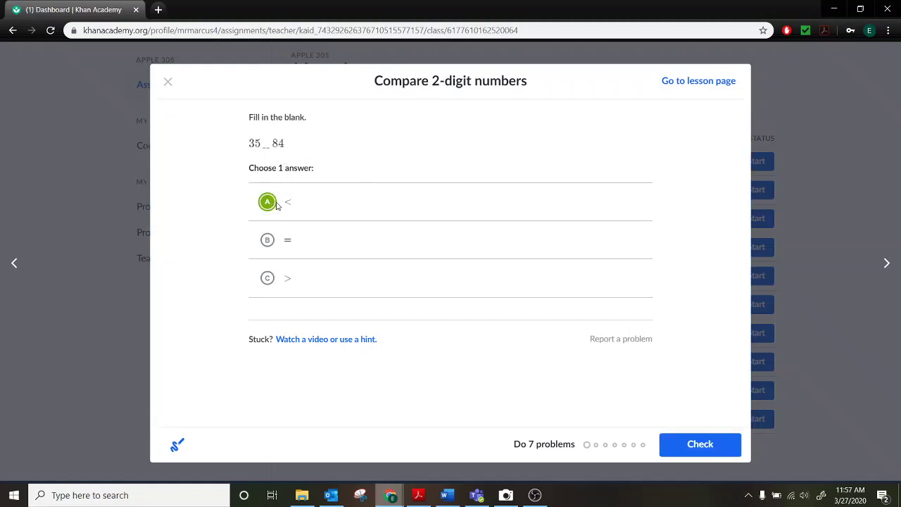
left_click(694, 444)
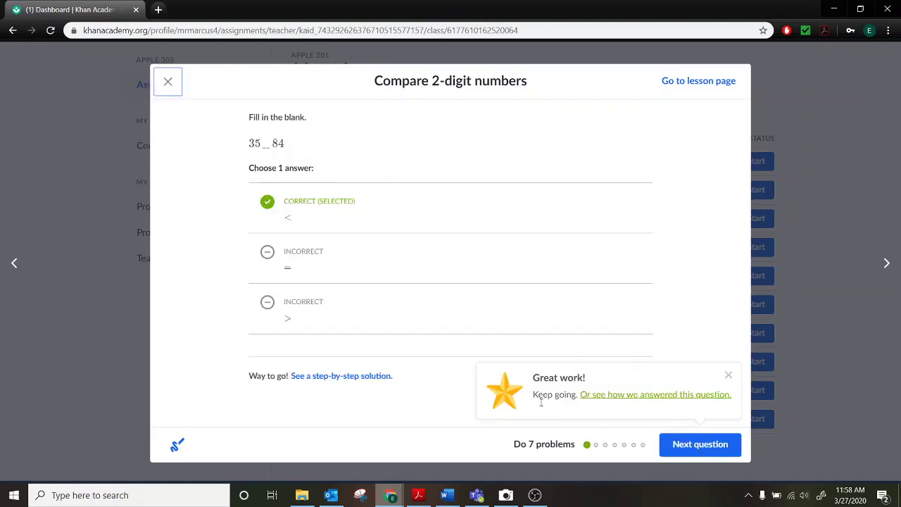
left_click(729, 376)
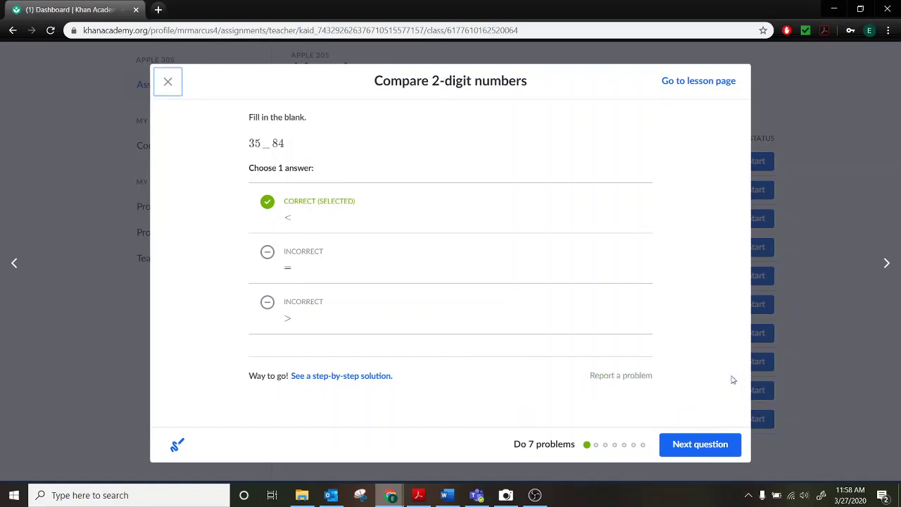
Answer question 2, 56 _ 65, correctly with <.
left_click(714, 451)
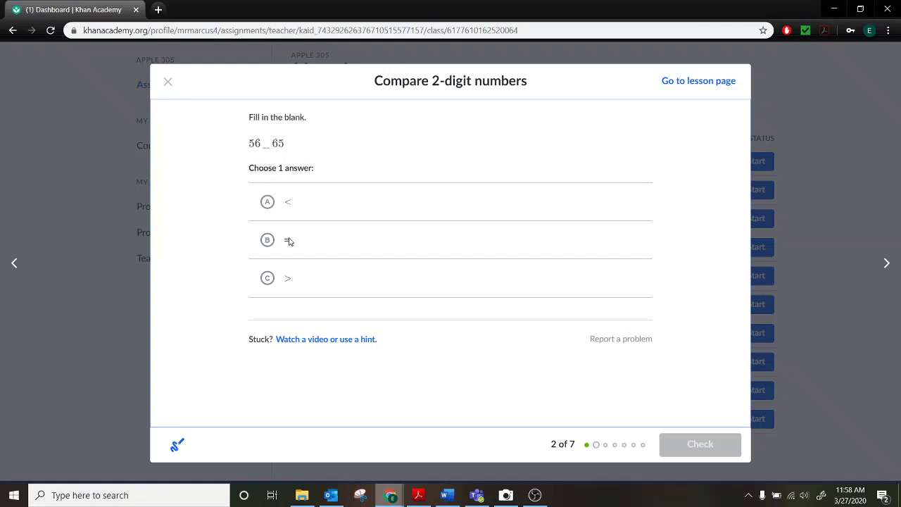
left_click(268, 202)
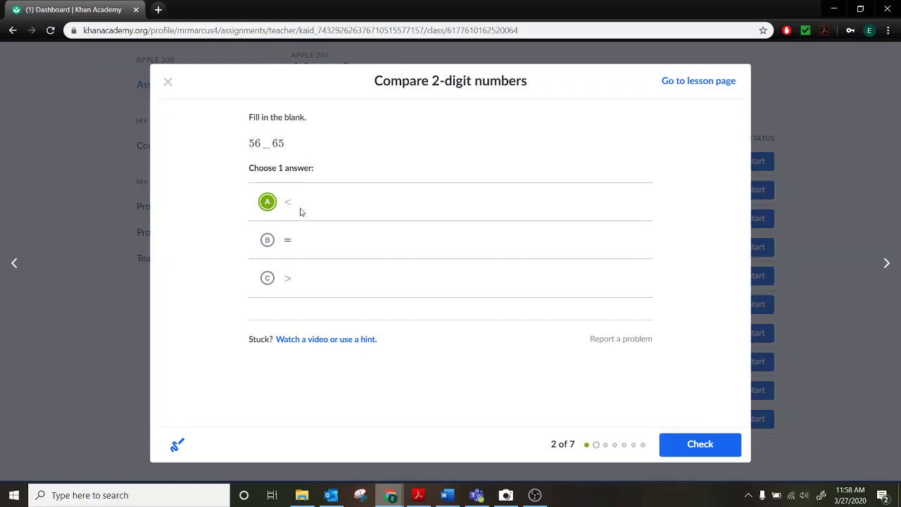
left_click(695, 444)
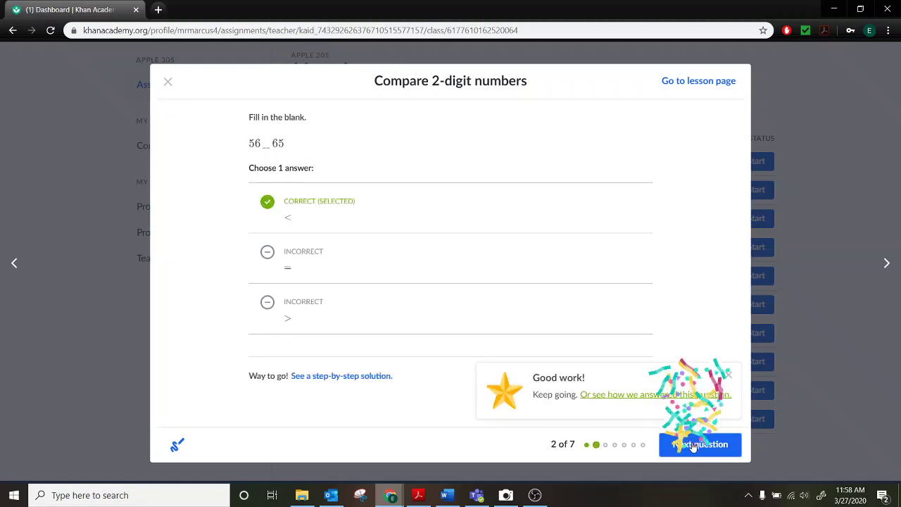
left_click(728, 374)
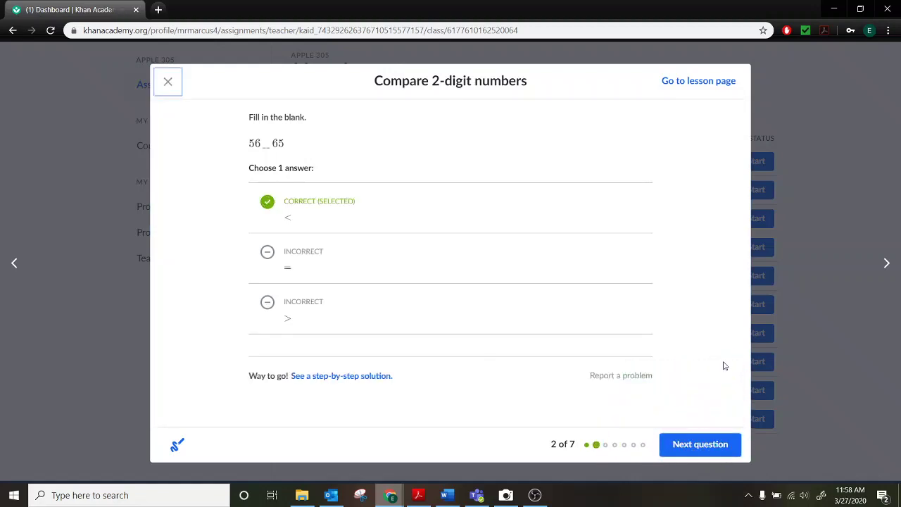
Answer question 3, 61 _ 66, with =, which is marked incorrect.
left_click(716, 444)
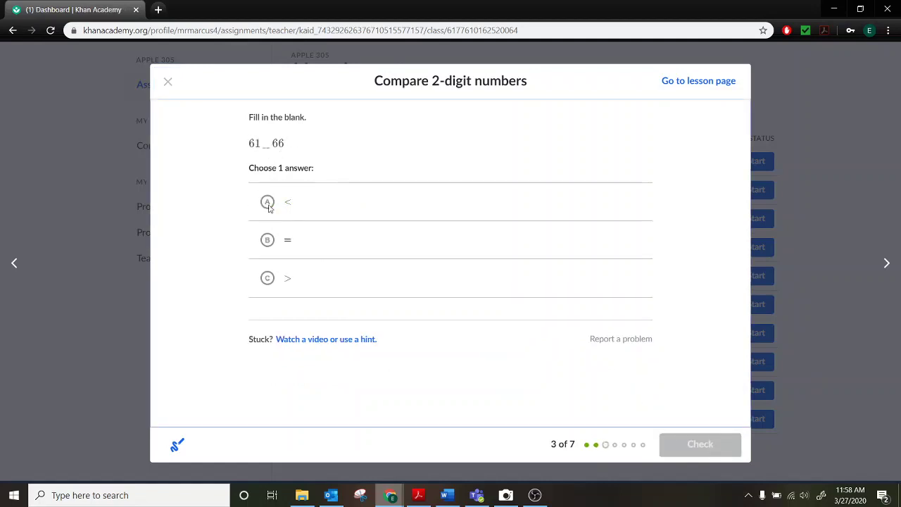
left_click(268, 241)
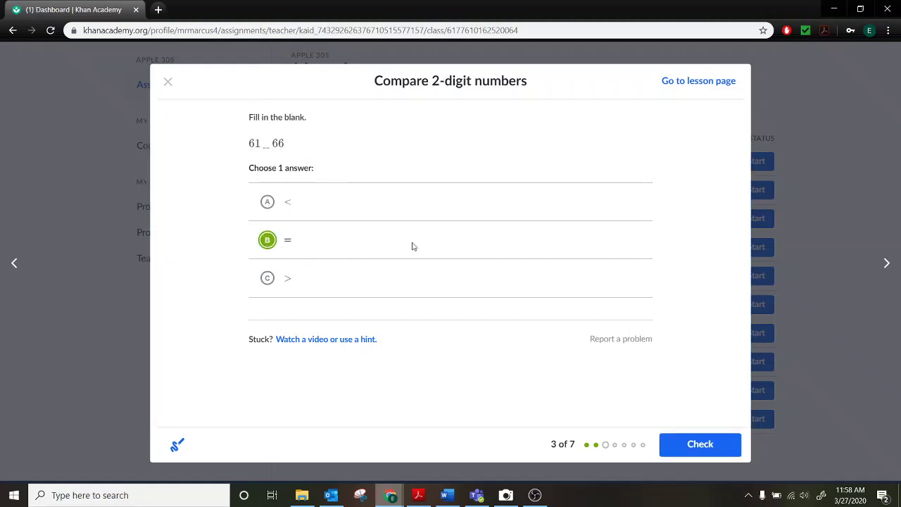
left_click(711, 445)
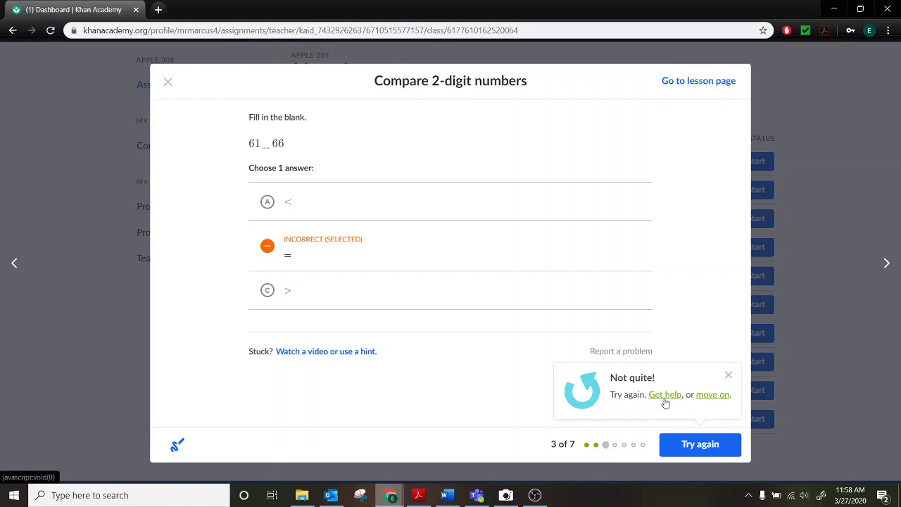
left_click(667, 396)
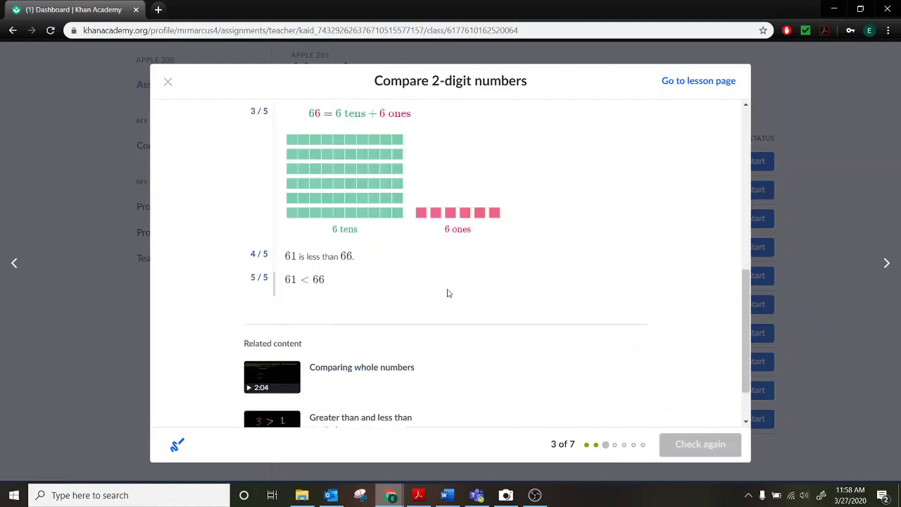
scroll(359, 267, "up", 6)
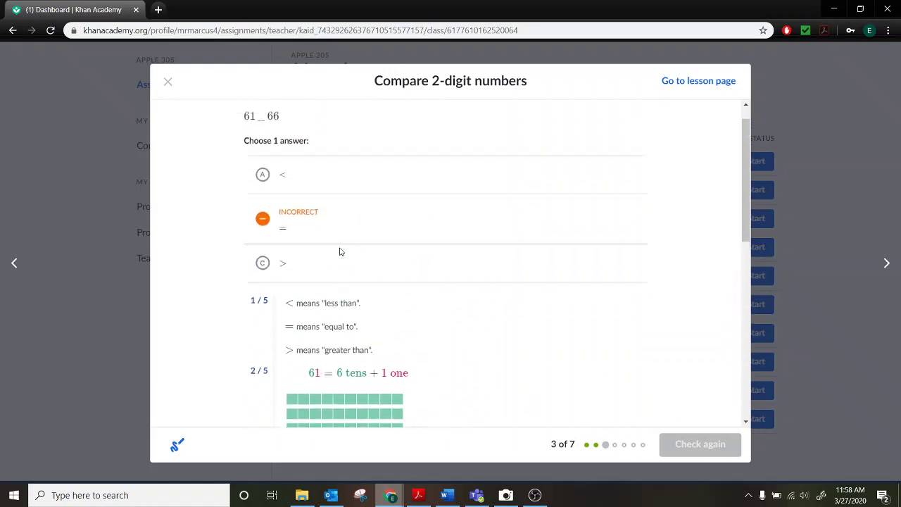
scroll(341, 251, "down", 1)
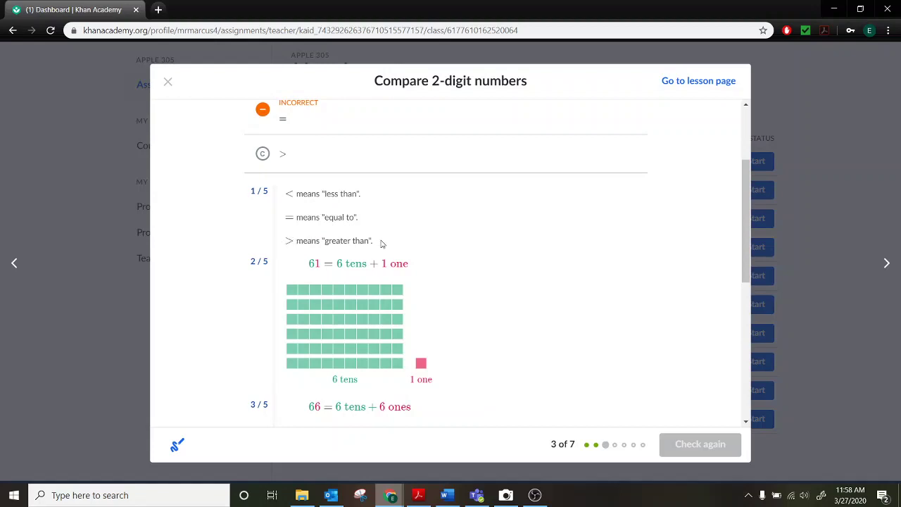
scroll(383, 244, "down", 2)
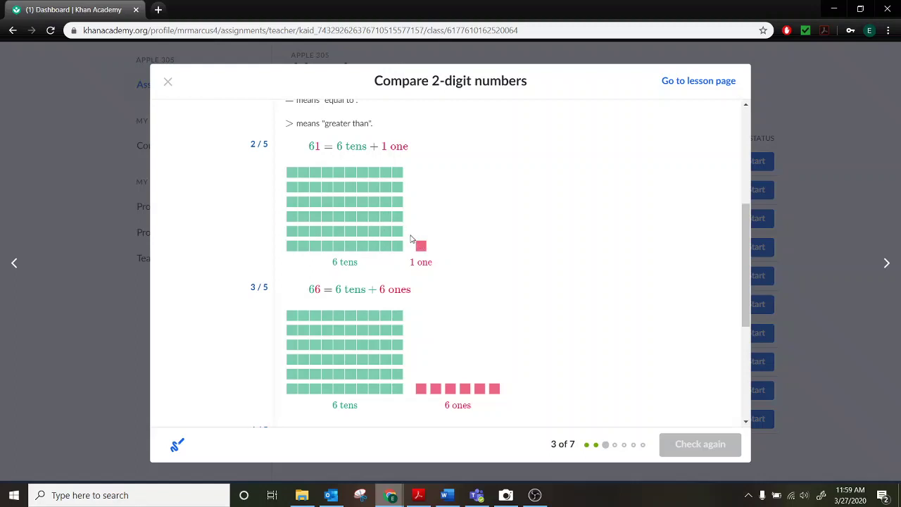
scroll(423, 249, "down", 2)
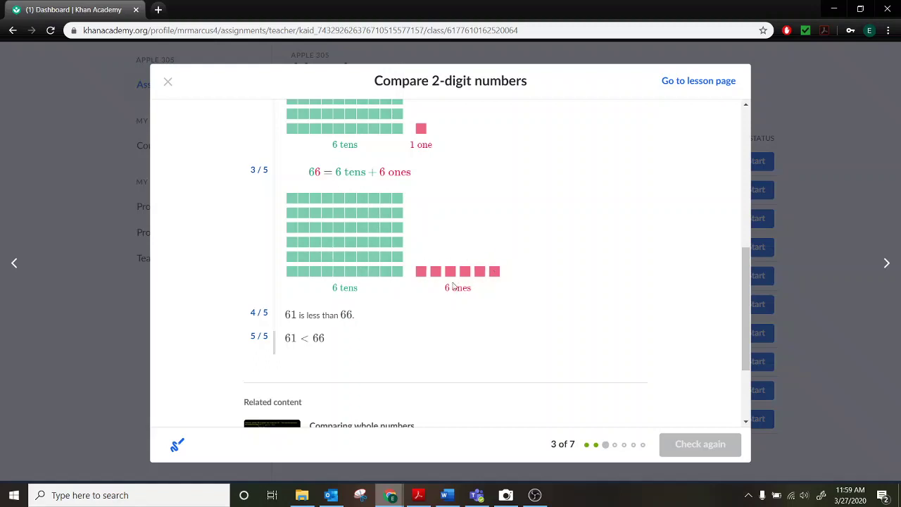
scroll(443, 232, "up", 1)
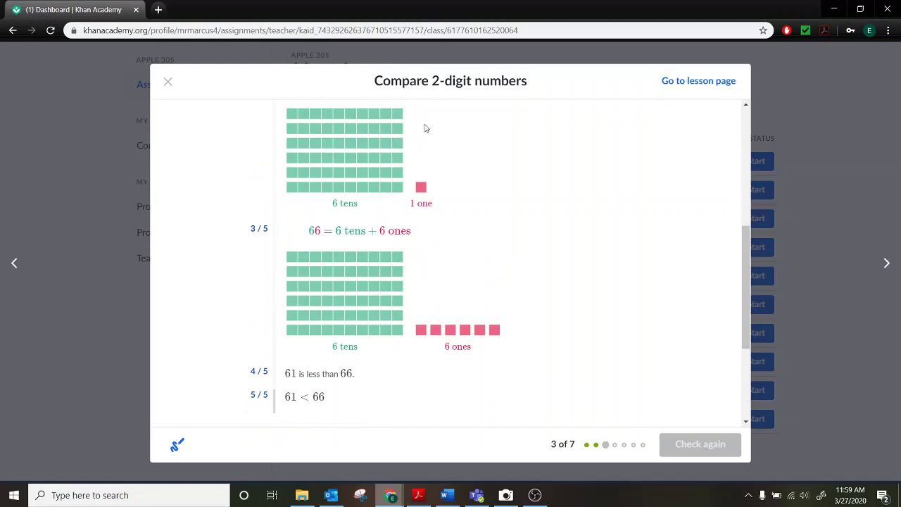
scroll(483, 262, "down", 2)
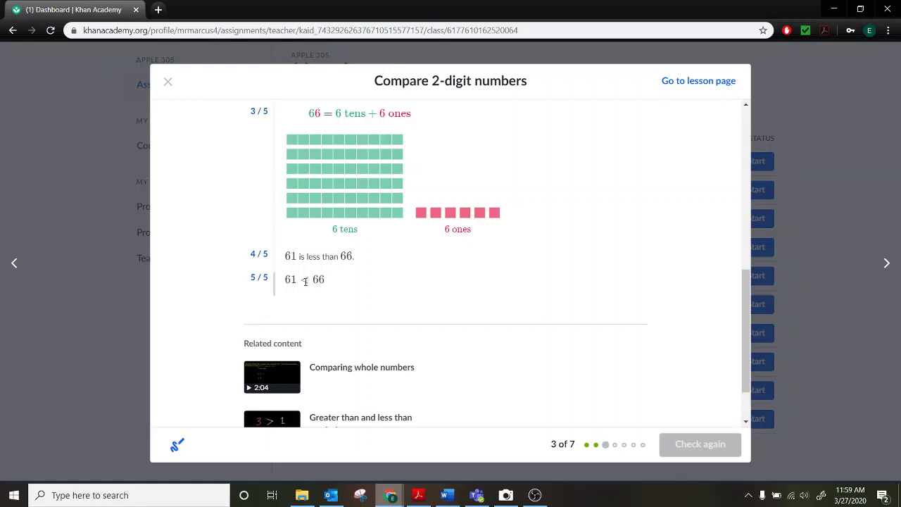
scroll(333, 285, "up", 4)
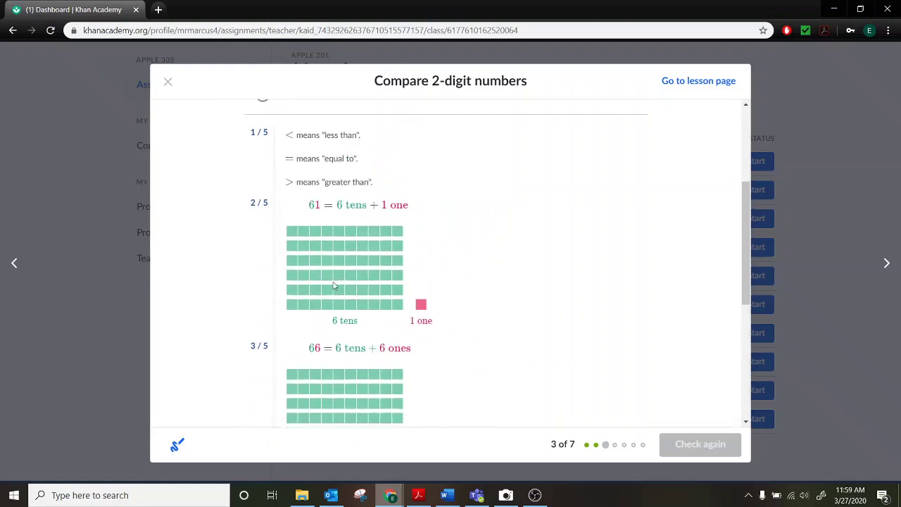
scroll(352, 197, "up", 3)
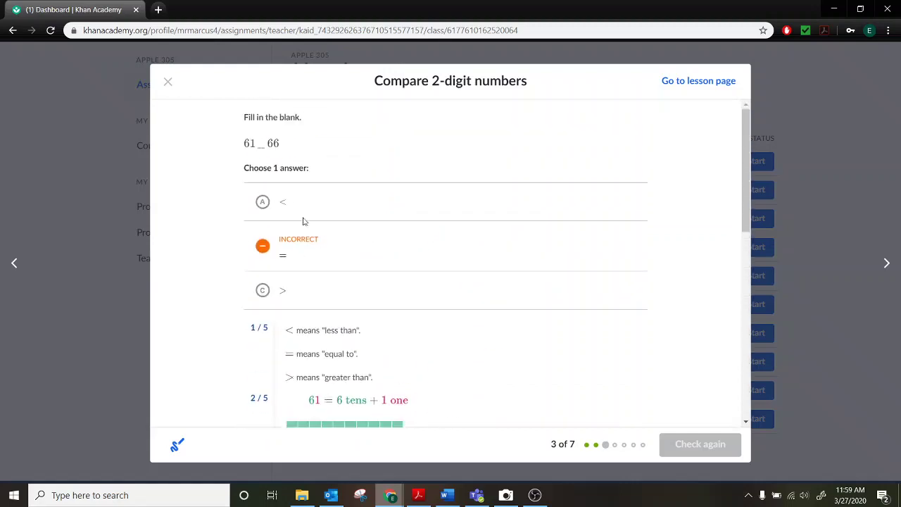
scroll(379, 261, "down", 1)
scroll(379, 262, "down", 7)
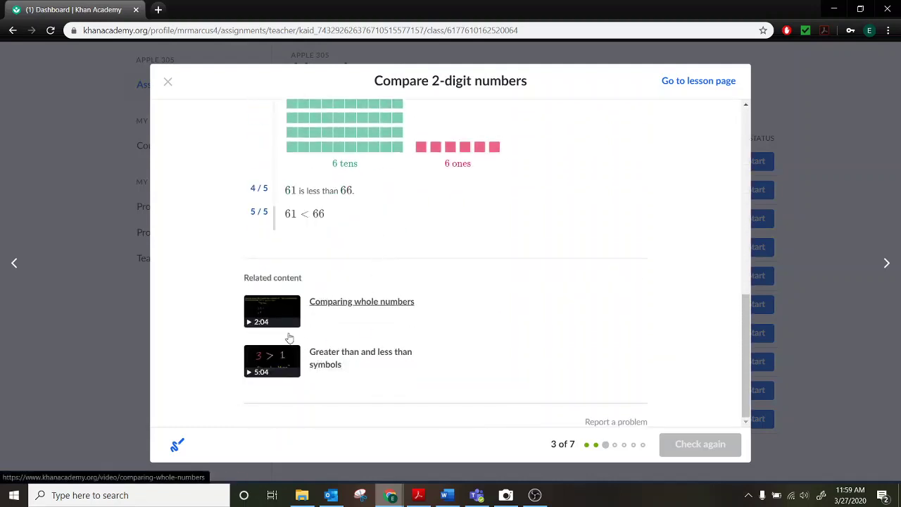
scroll(318, 280, "up", 10)
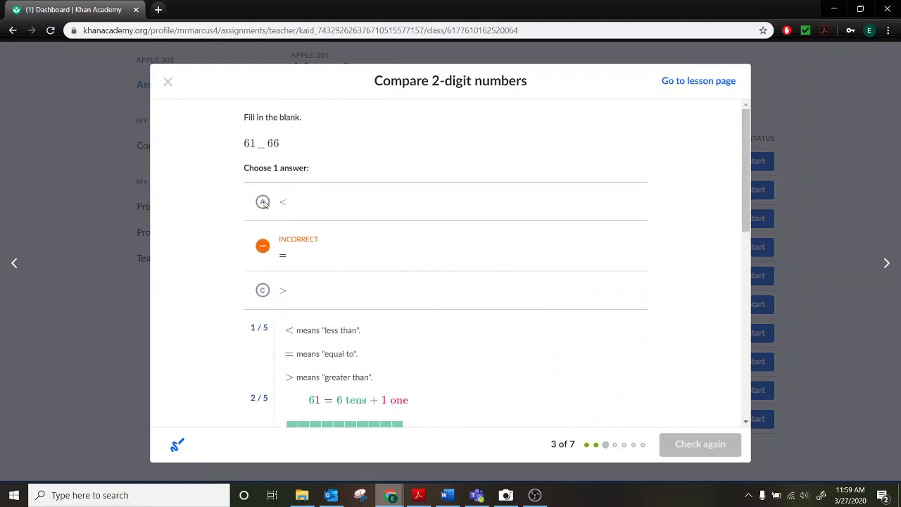
Correct question 3 to < and answer question 4, 85 _ 58, with >.
left_click(262, 203)
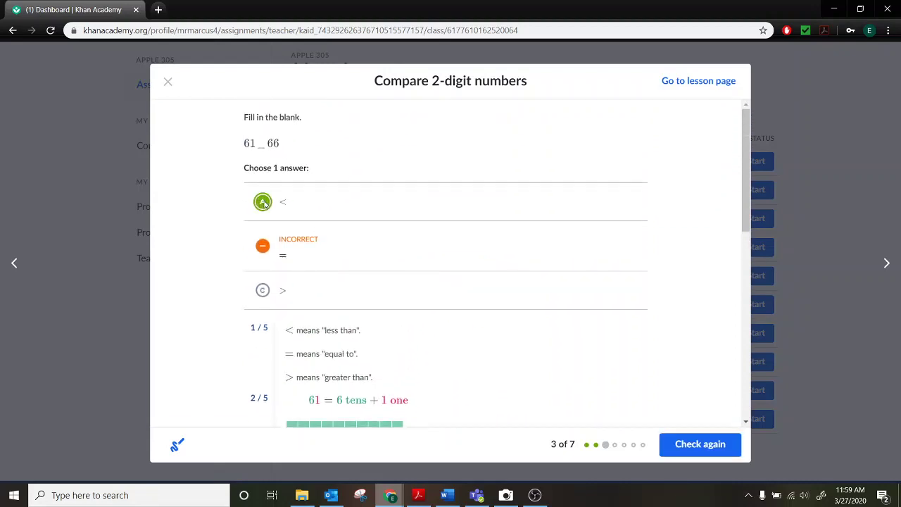
left_click(700, 443)
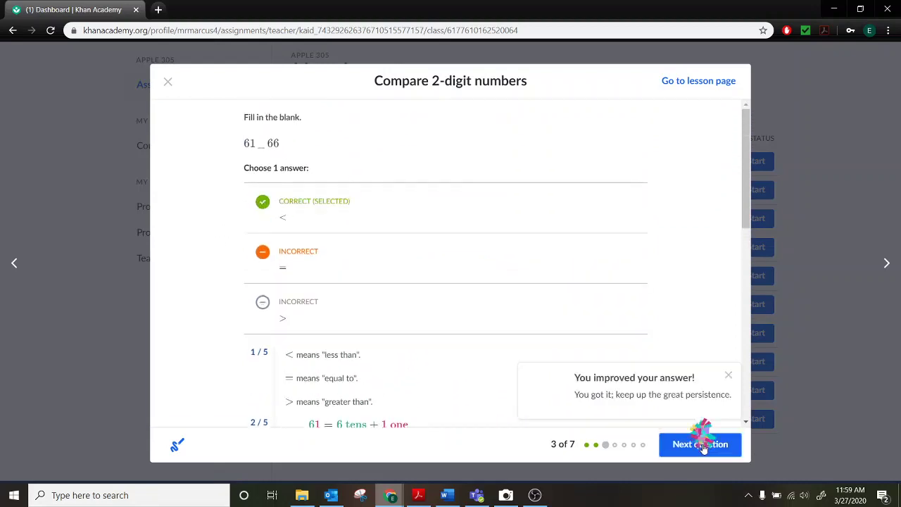
left_click(728, 375)
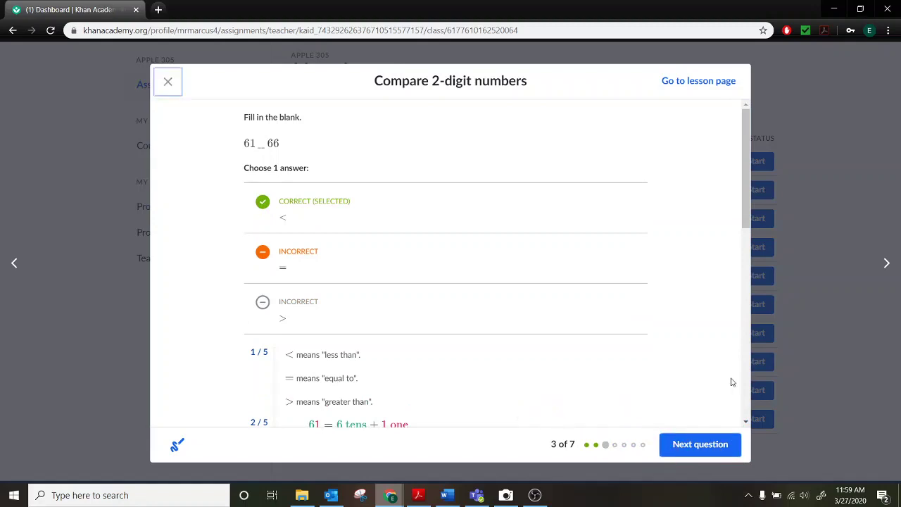
left_click(683, 446)
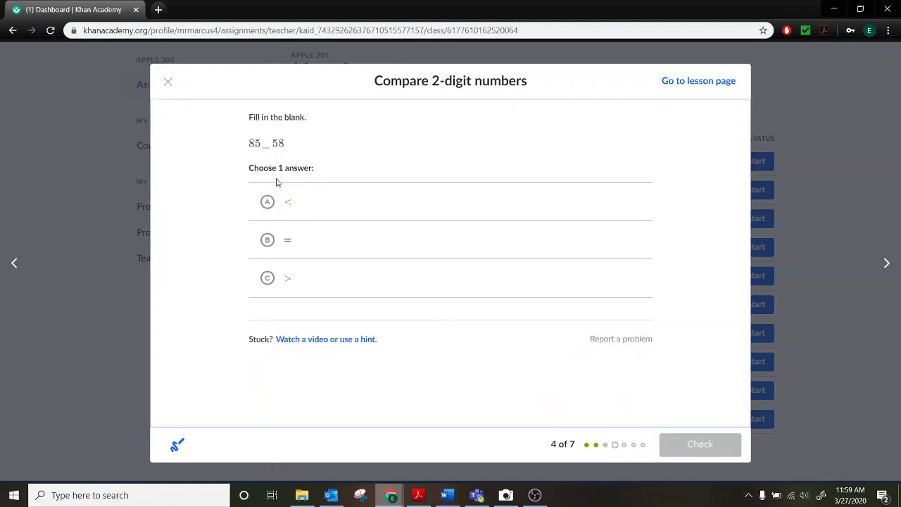
left_click(279, 280)
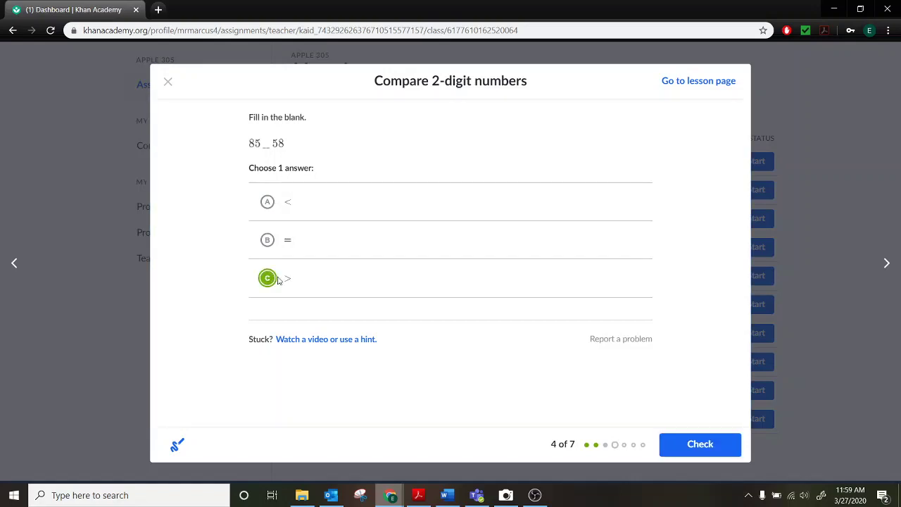
left_click(682, 445)
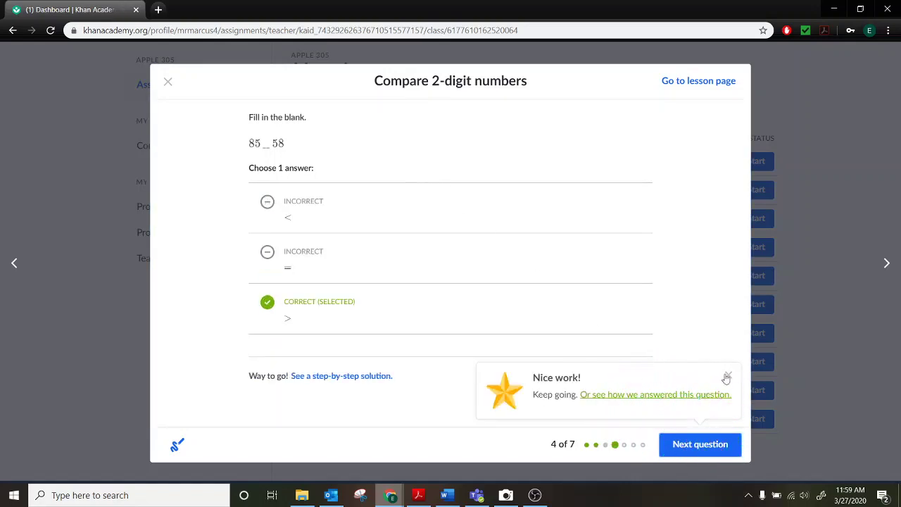
Answer questions 5 to 7: 96 > 16, 34 < 43, and 25 > 18.
left_click(715, 437)
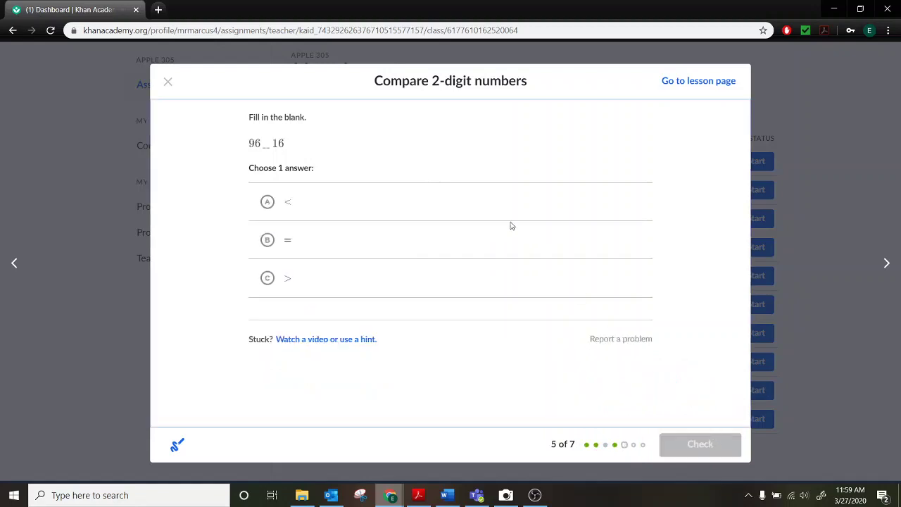
left_click(269, 278)
left_click(712, 452)
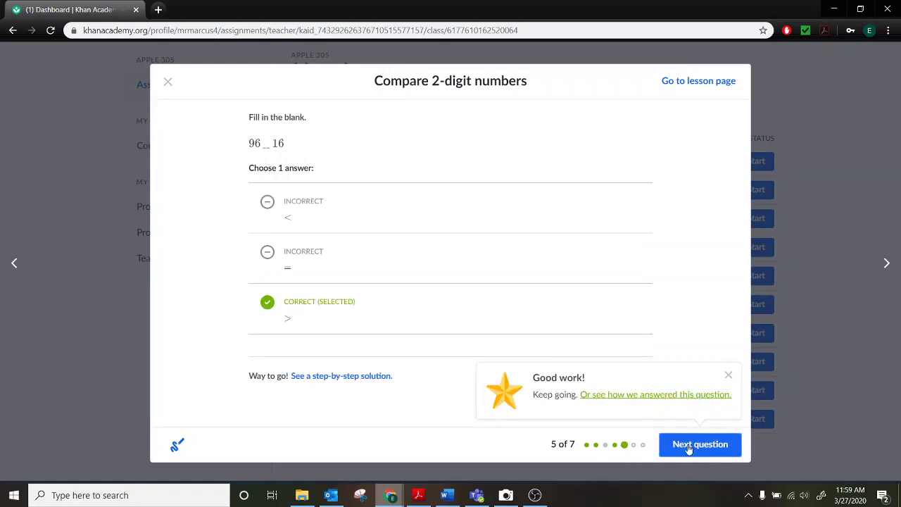
left_click(692, 446)
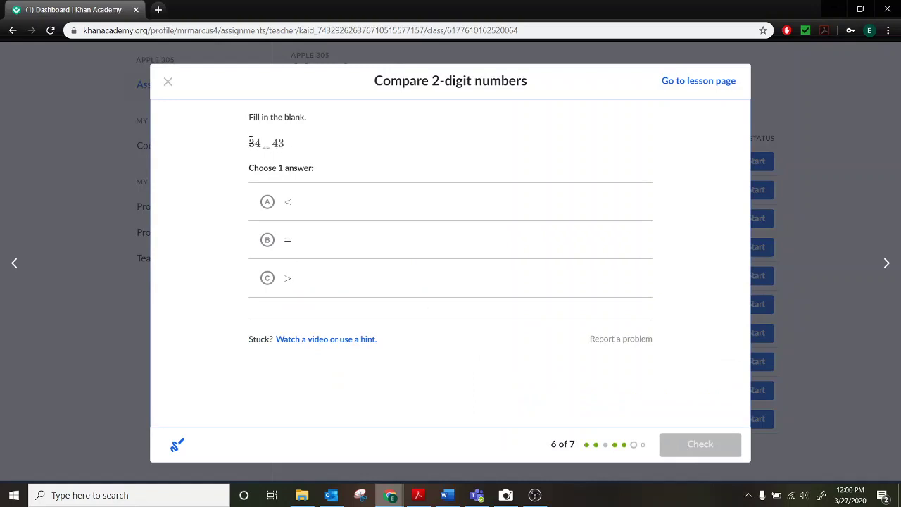
left_click(270, 204)
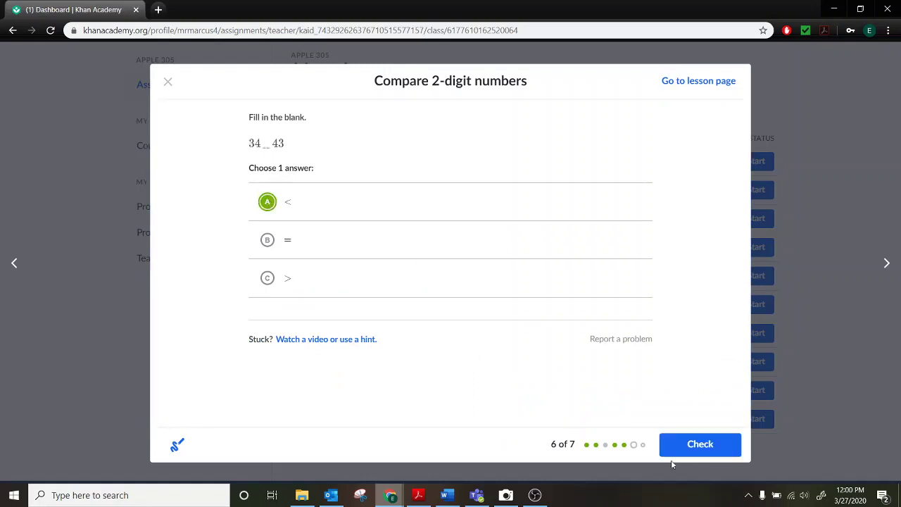
left_click(699, 446)
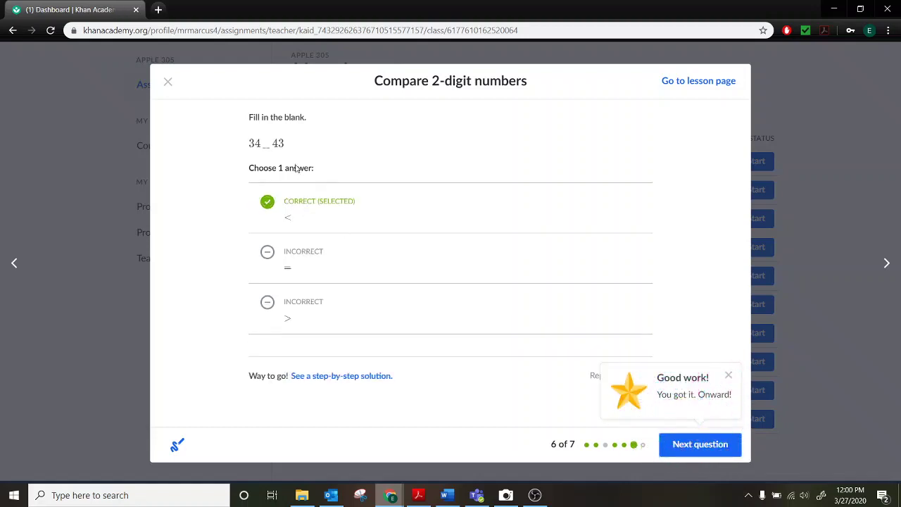
left_click(699, 447)
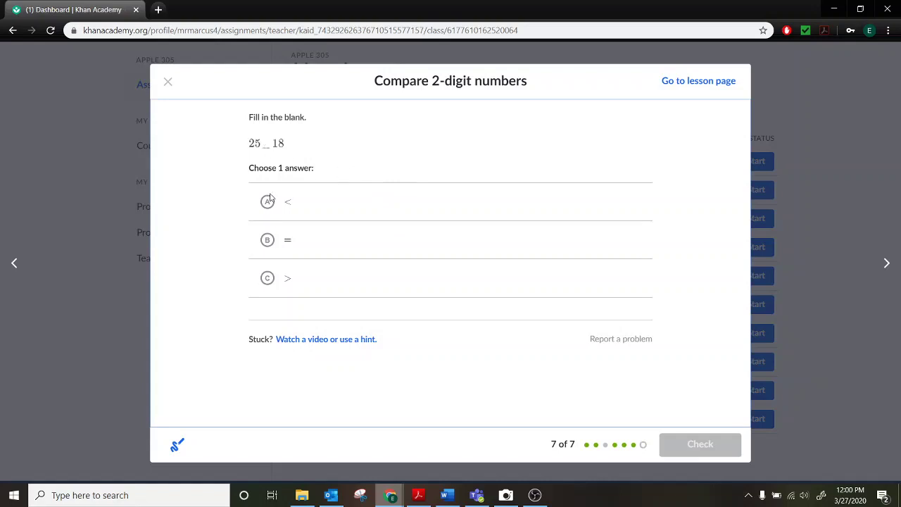
left_click(268, 277)
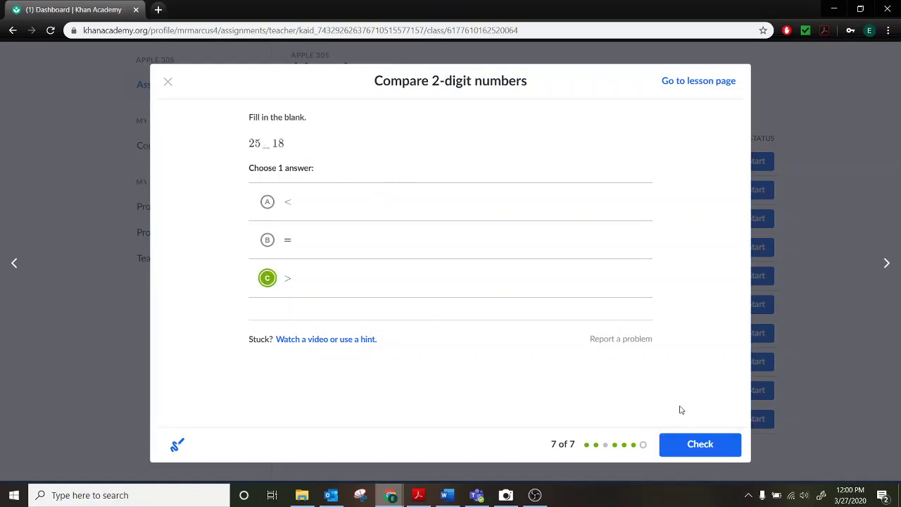
left_click(694, 443)
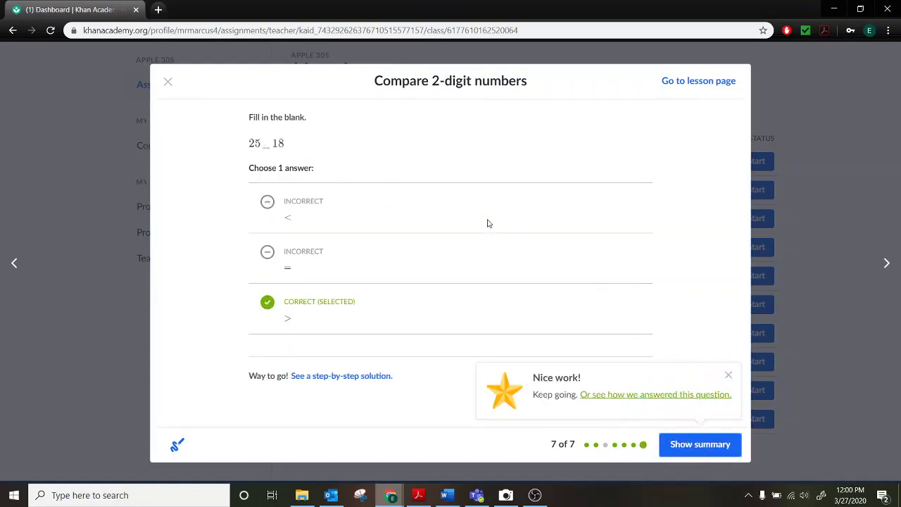
View the 6/7 practice summary and return to My assignments, showing an 86% score.
left_click(704, 445)
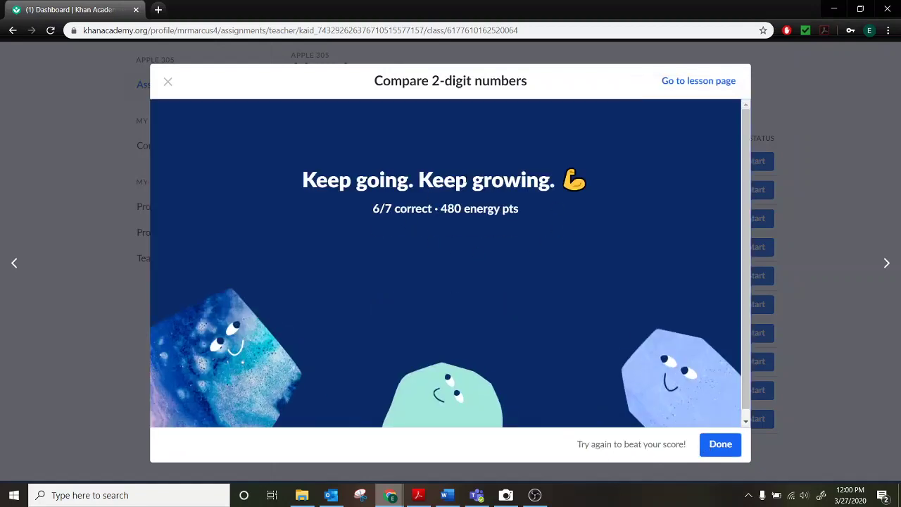
left_click(720, 444)
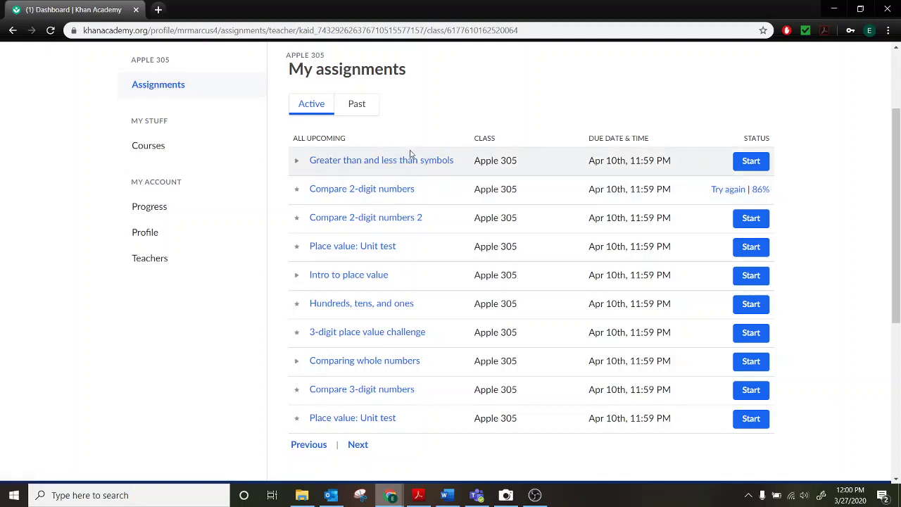
left_click(729, 190)
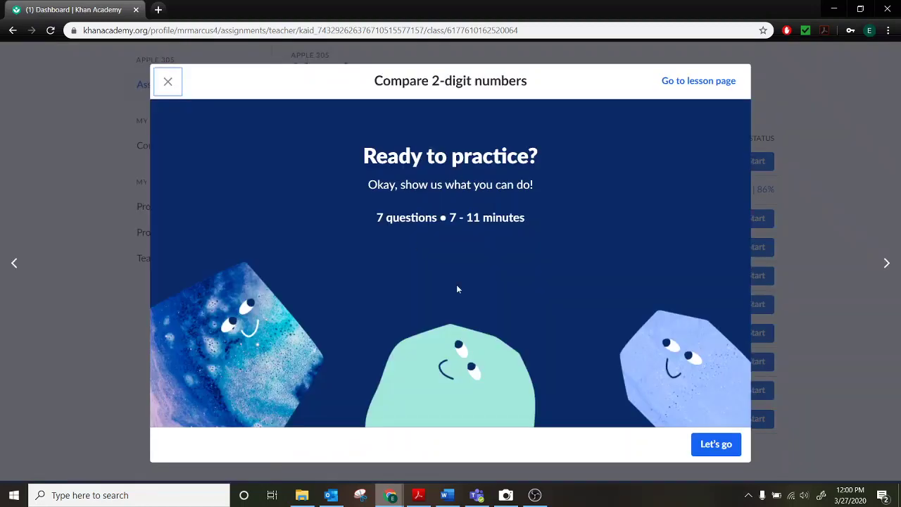
left_click(714, 443)
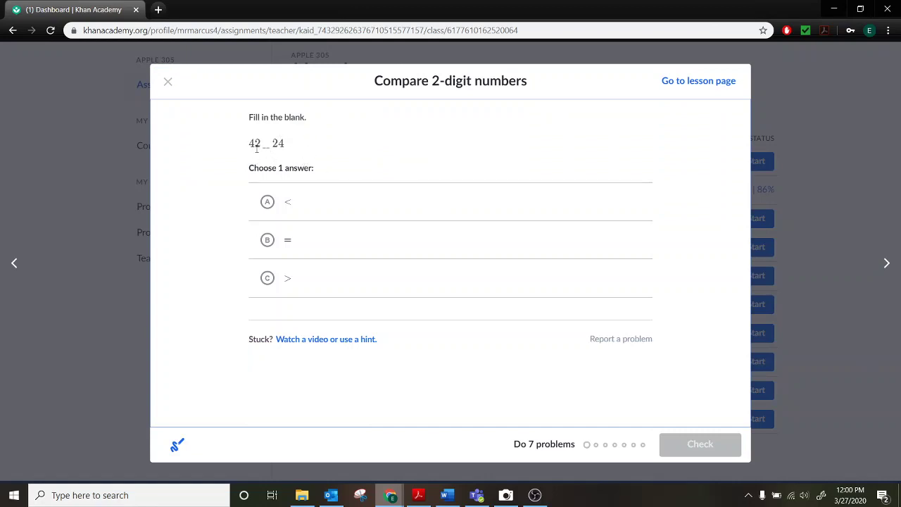
left_click(273, 281)
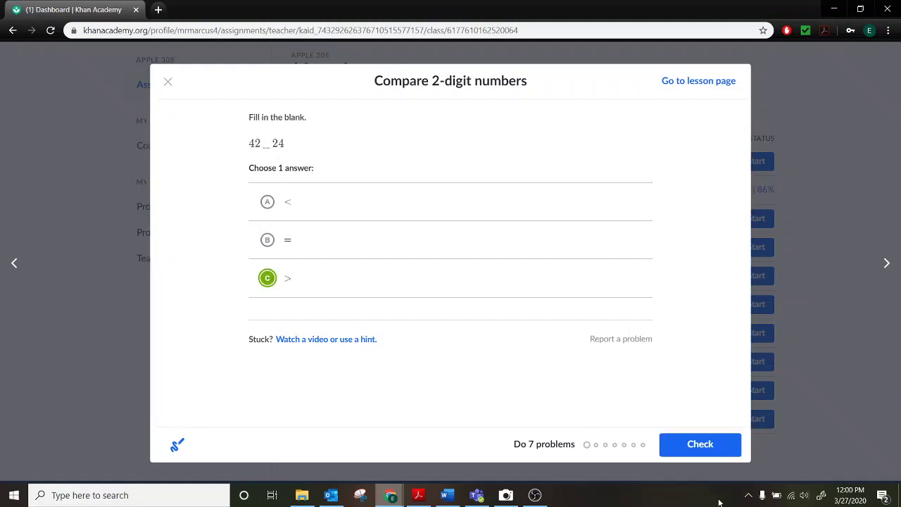
left_click(712, 454)
left_click(712, 454)
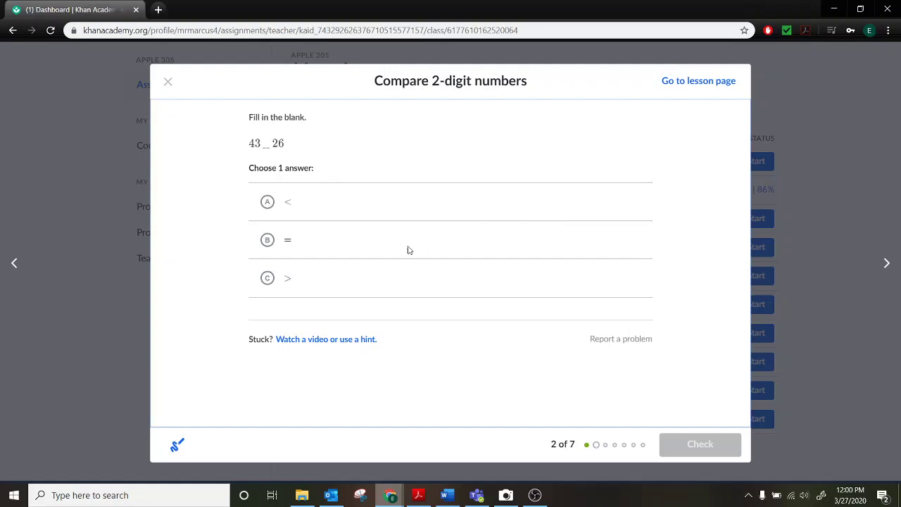
left_click(168, 83)
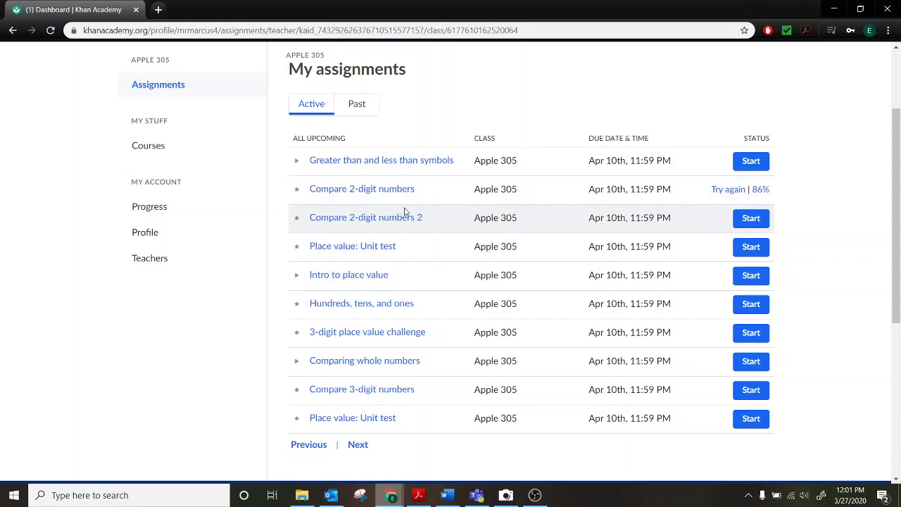
scroll(557, 191, "down", 3)
scroll(517, 225, "up", 3)
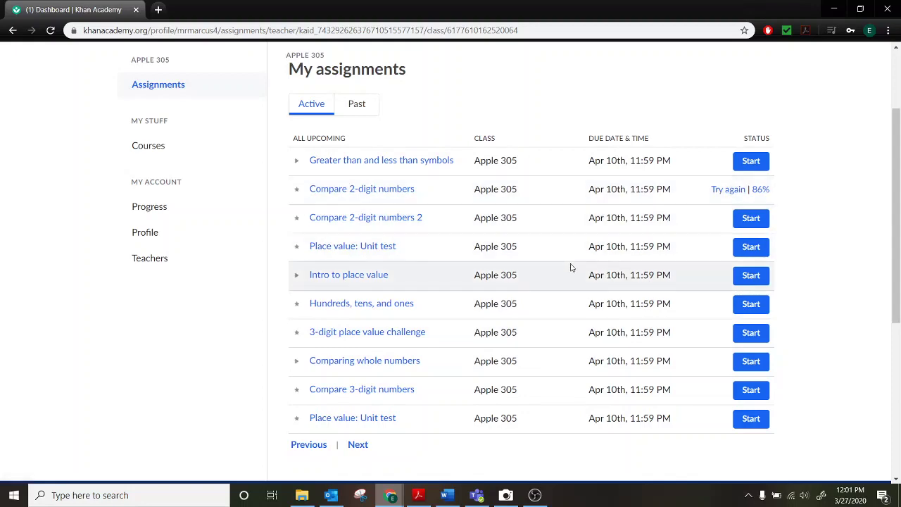
scroll(570, 261, "up", 2)
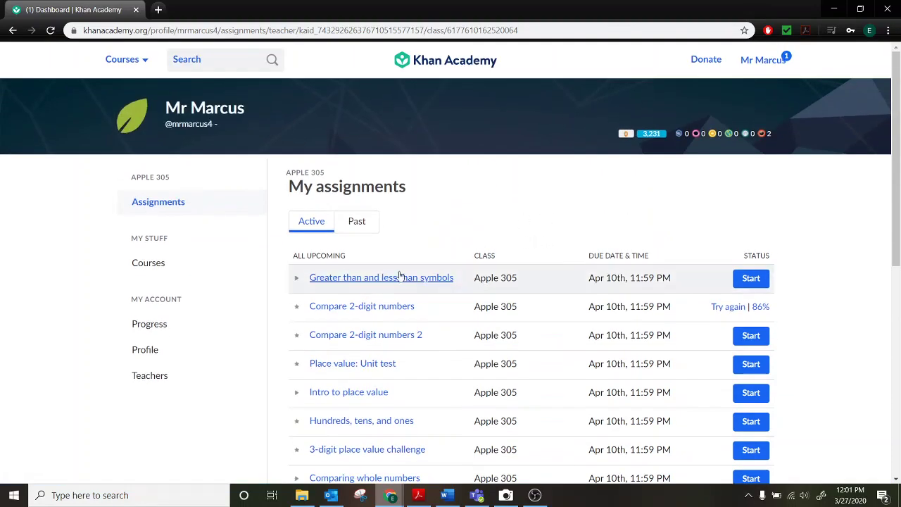
scroll(469, 281, "down", 2)
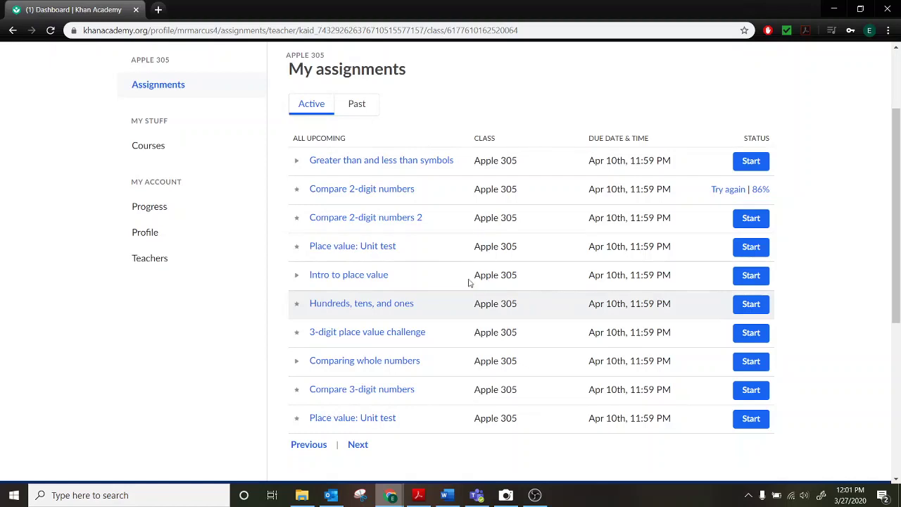
left_click(357, 106)
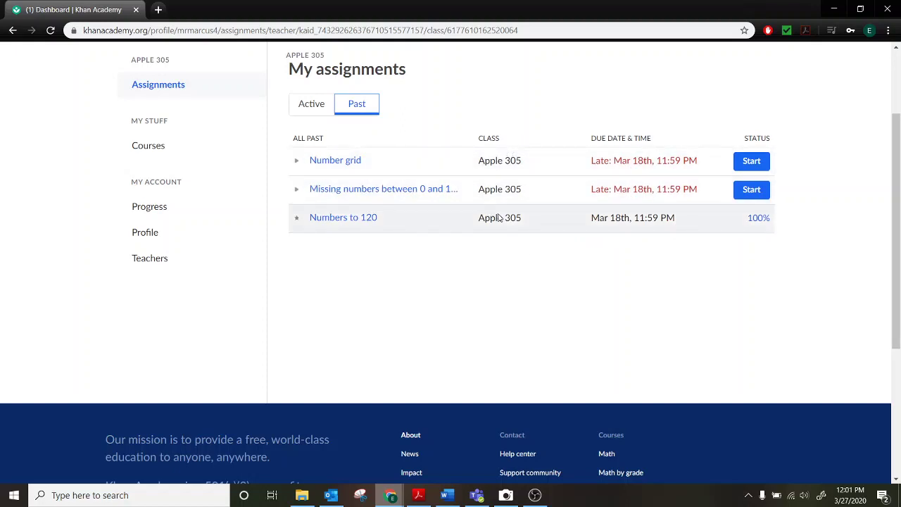
left_click(299, 105)
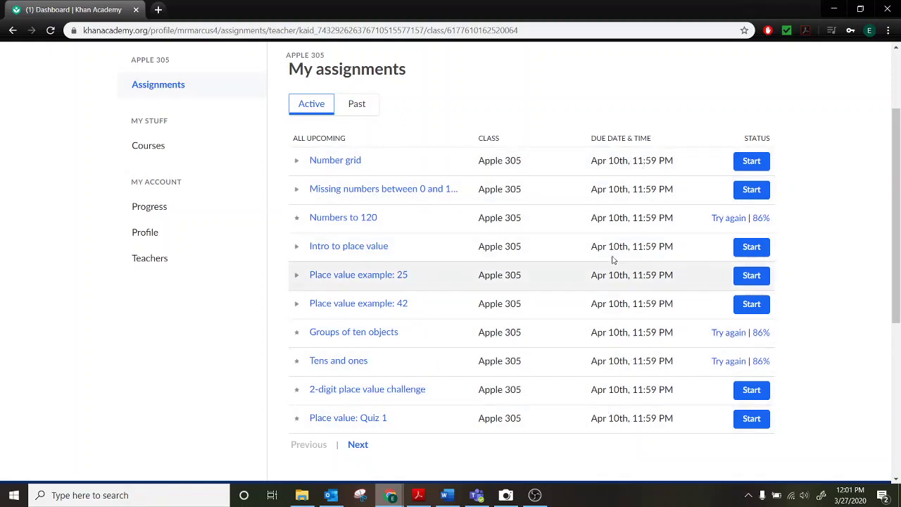
scroll(633, 216, "up", 2)
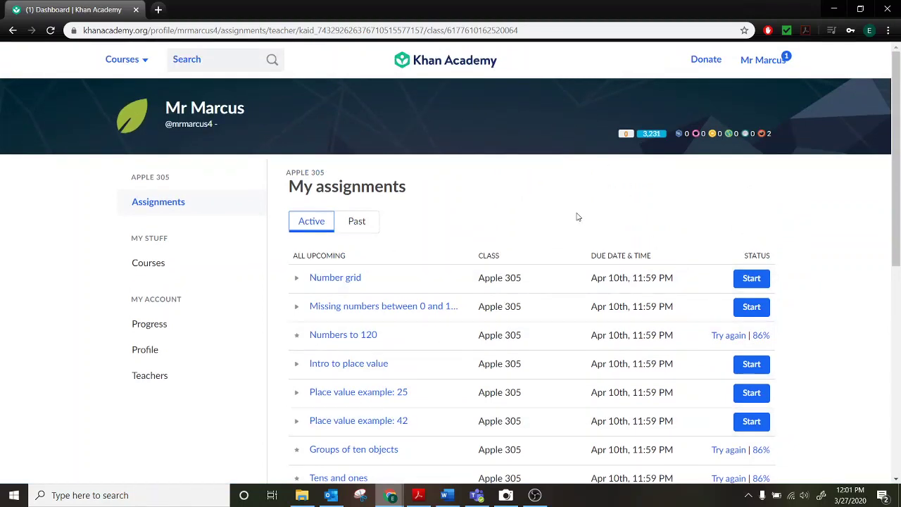
Log out of the account from the account menu, then dismiss the login form.
left_click(778, 62)
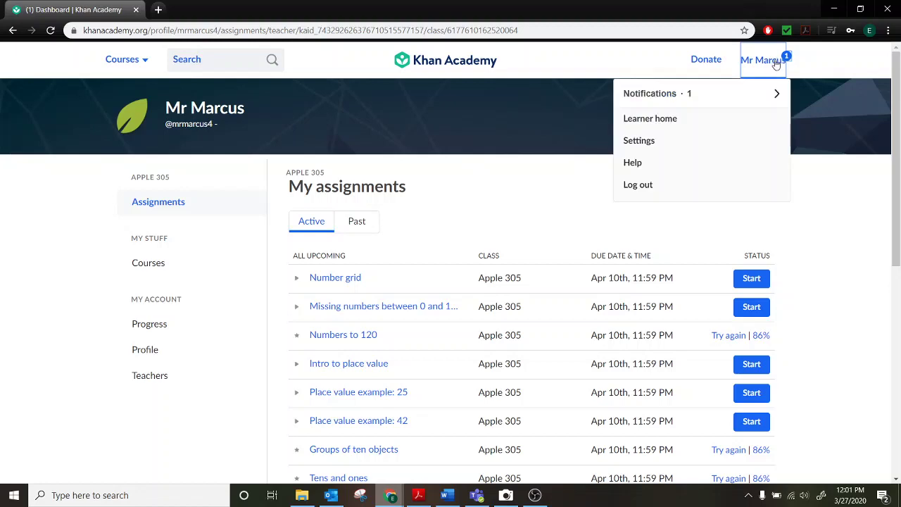
left_click(646, 188)
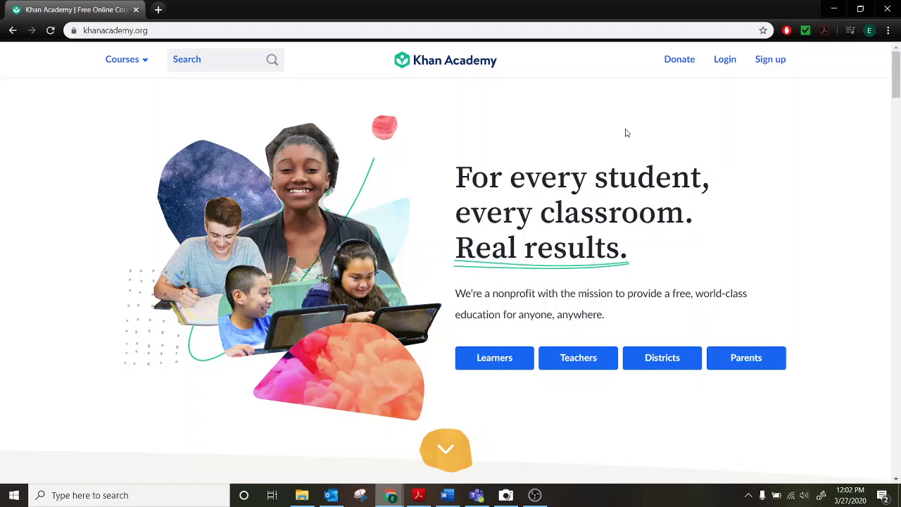
left_click(729, 60)
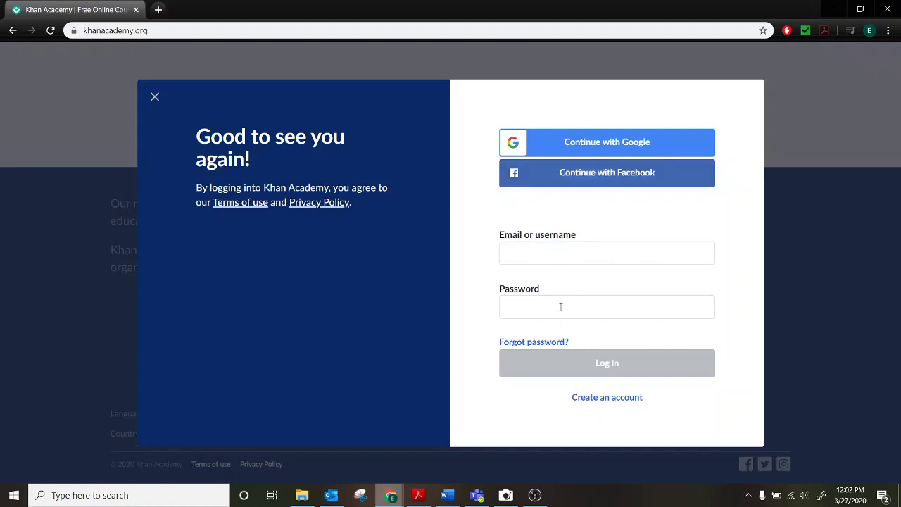
left_click(156, 98)
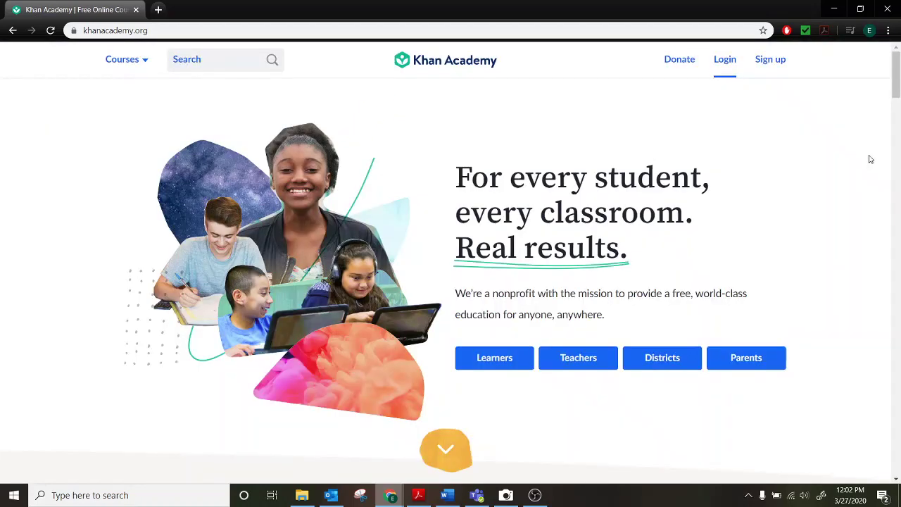